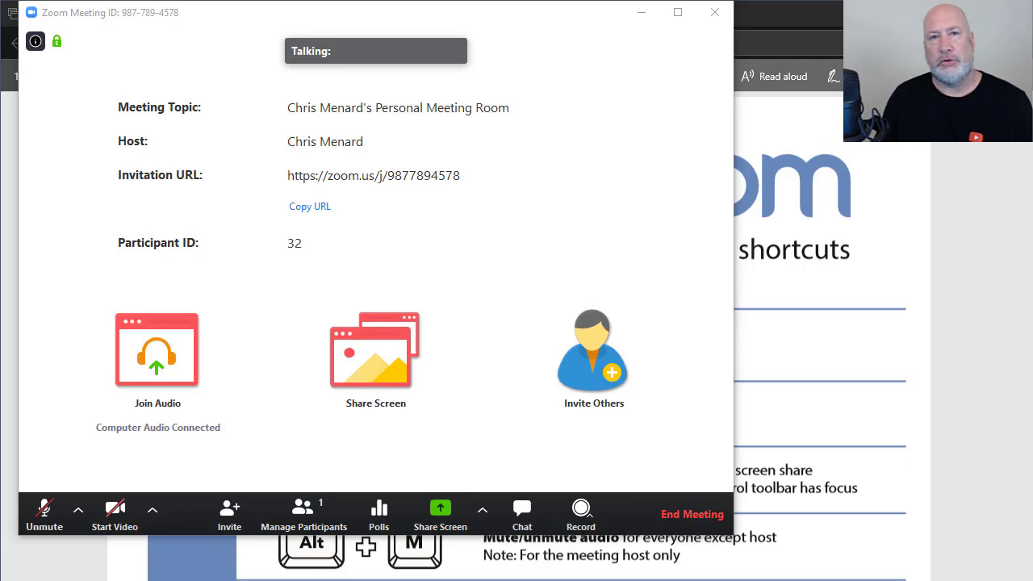
# Step: Switch to the Zoom shortcuts PDF in Edge and look through its list of keyboard shortcuts
pyautogui.hotkey('alt', 'm')
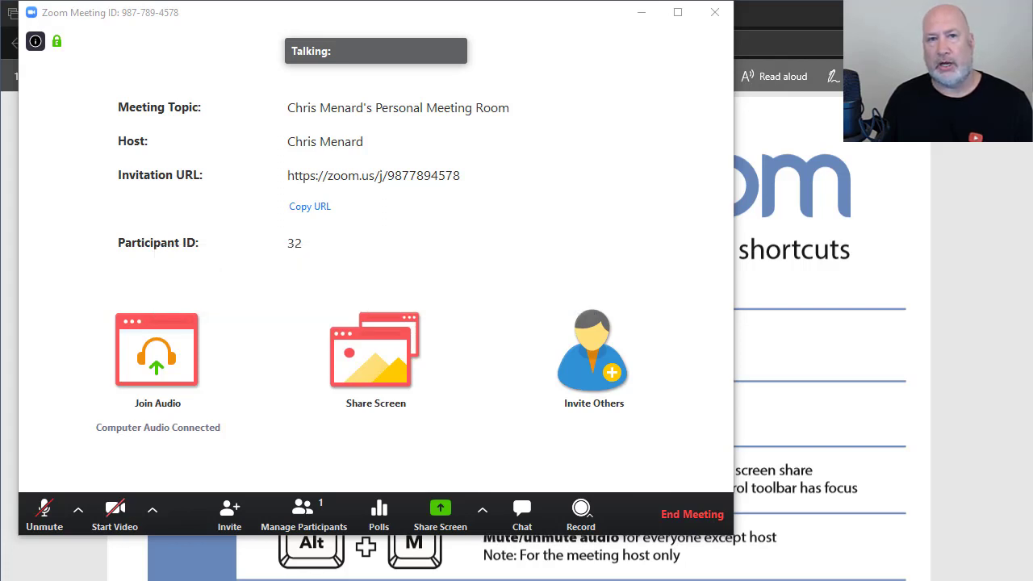
pyautogui.click(855, 301)
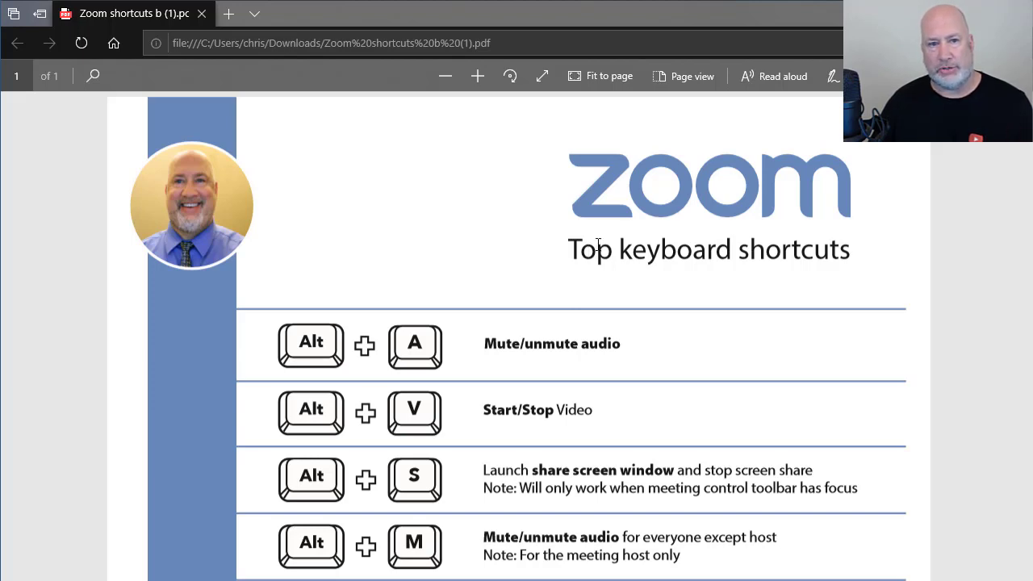
pyautogui.scroll(-2, 598, 245)
pyautogui.scroll(-3, 598, 246)
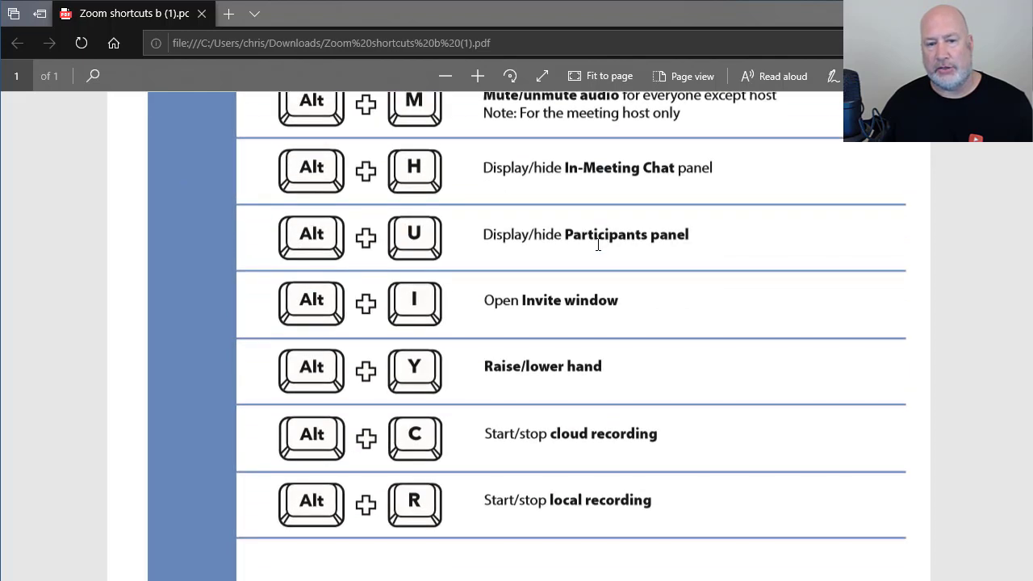
pyautogui.scroll(5, 598, 245)
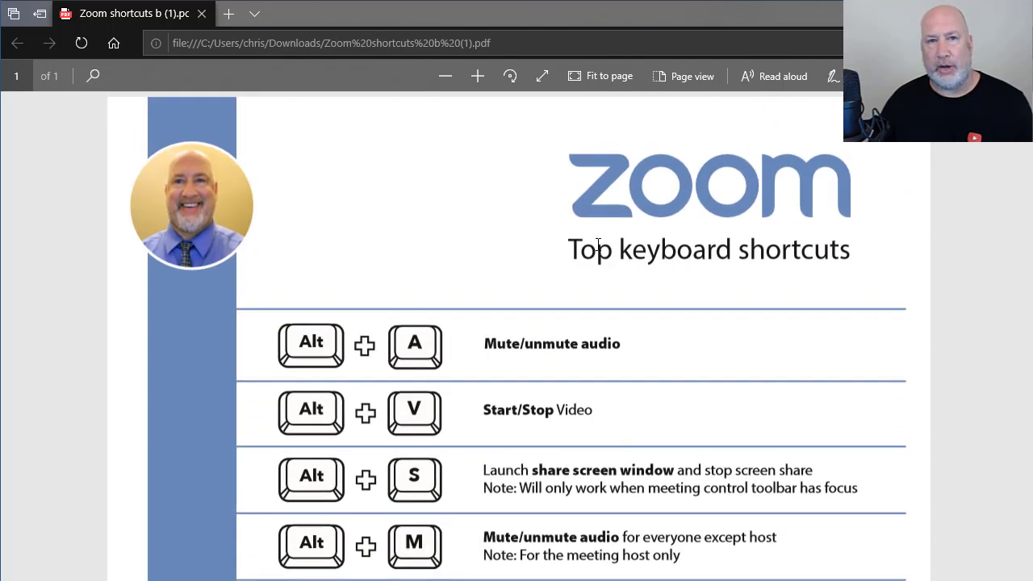
# Step: Switch back to the Zoom meeting and toggle the microphone between muted and unmuted, leaving it muted
pyautogui.hotkey('alt', 'Tab')
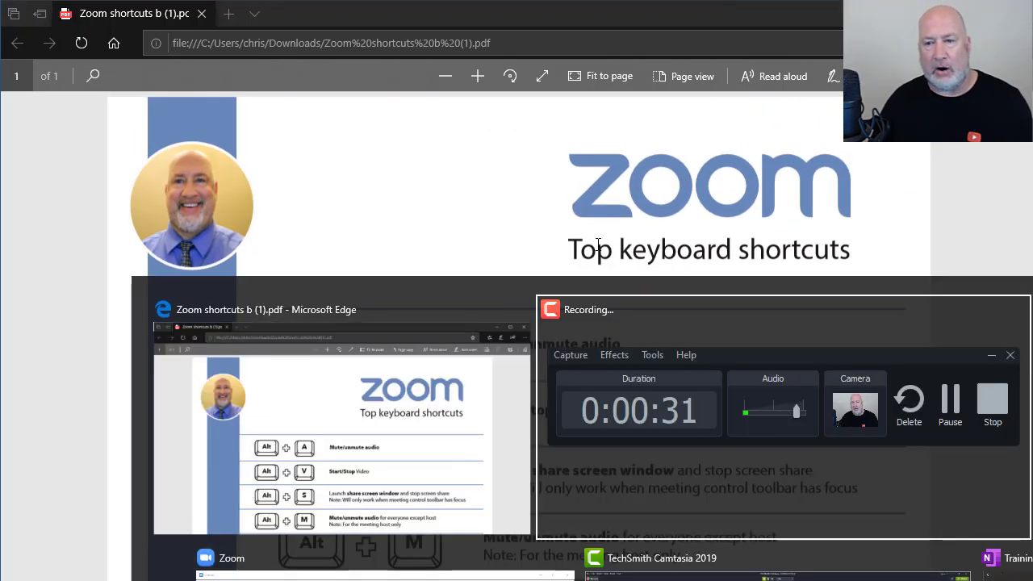
pyautogui.hotkey('alt', 'Tab')
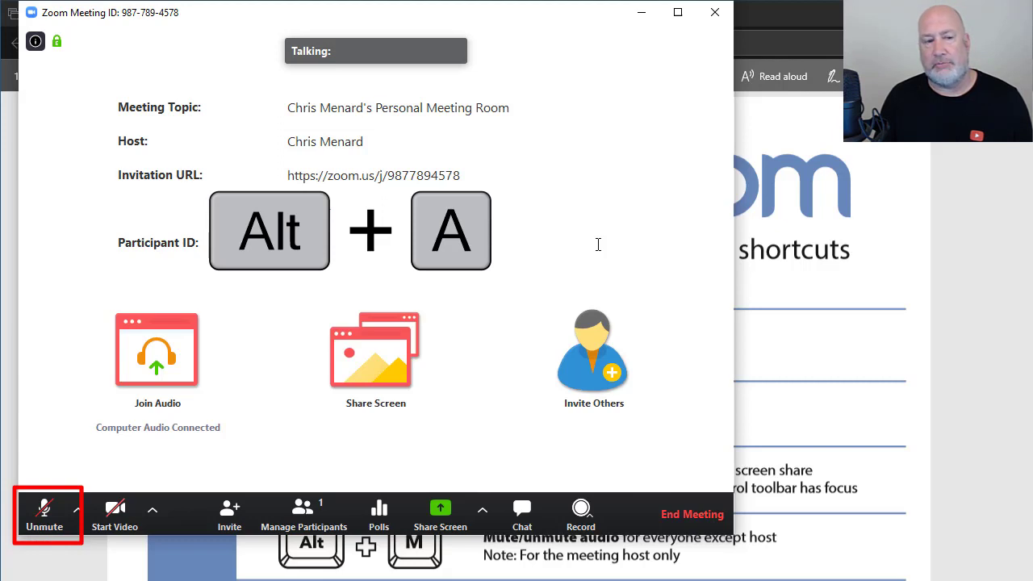
pyautogui.hotkey('alt', 'a')
pyautogui.hotkey('alt', 'a')
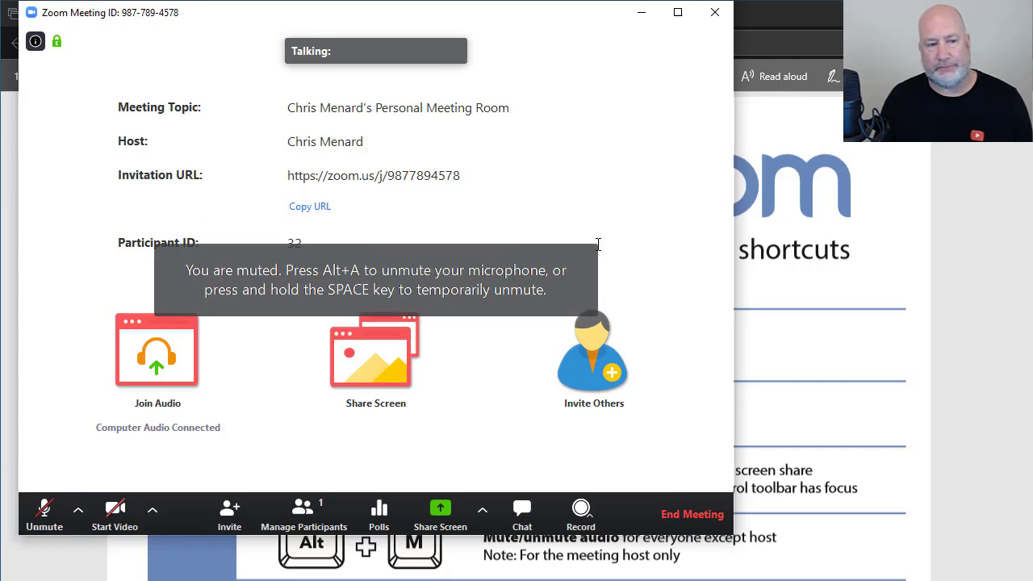
pyautogui.hotkey('alt', 'a')
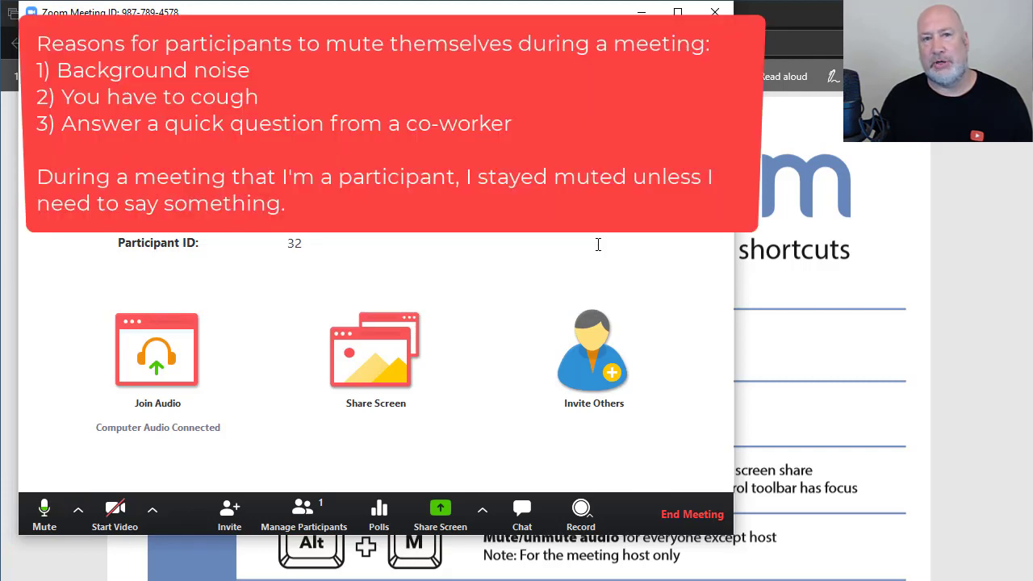
pyautogui.hotkey('alt', 'a')
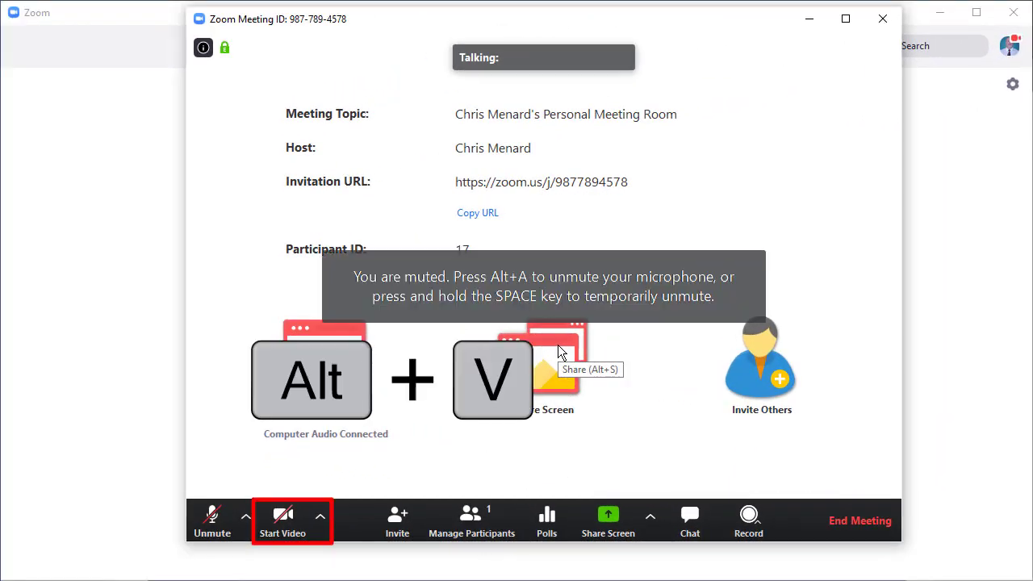
# Step: Start the meeting video and stop it again
pyautogui.hotkey('alt', 'v')
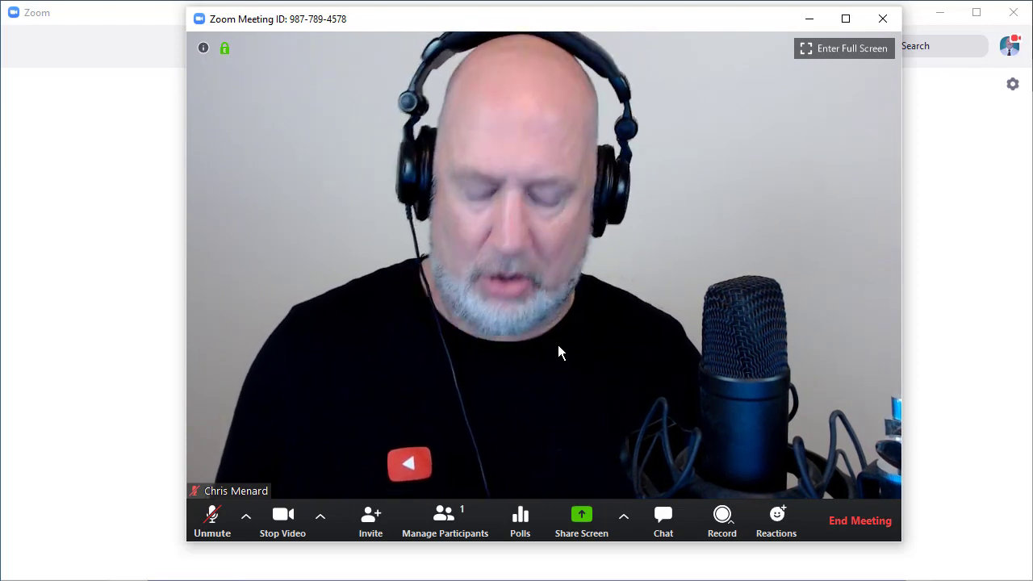
pyautogui.hotkey('alt', 'v')
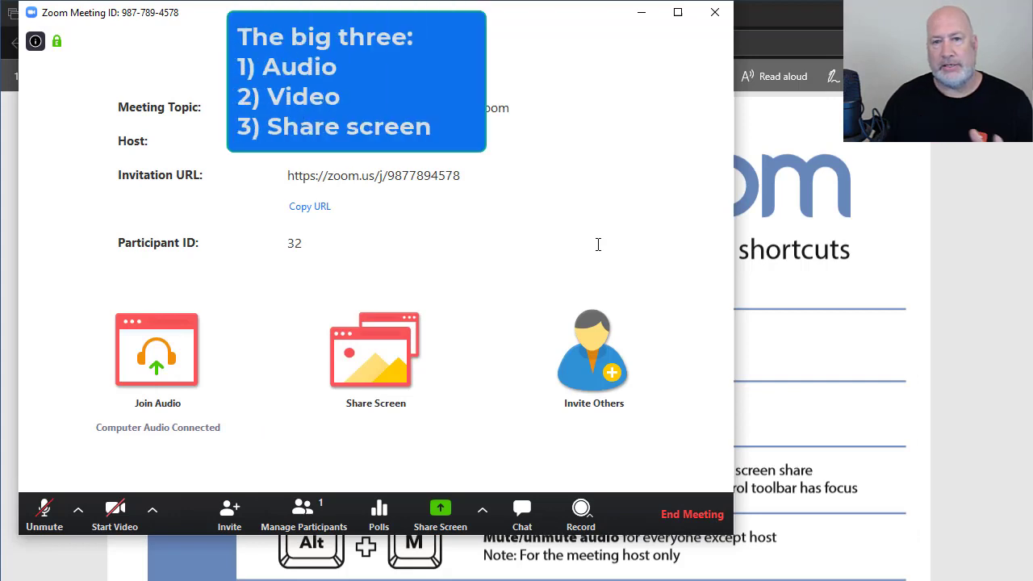
# Step: Share the Edge window containing the Zoom shortcuts PDF with the meeting
pyautogui.click(872, 240)
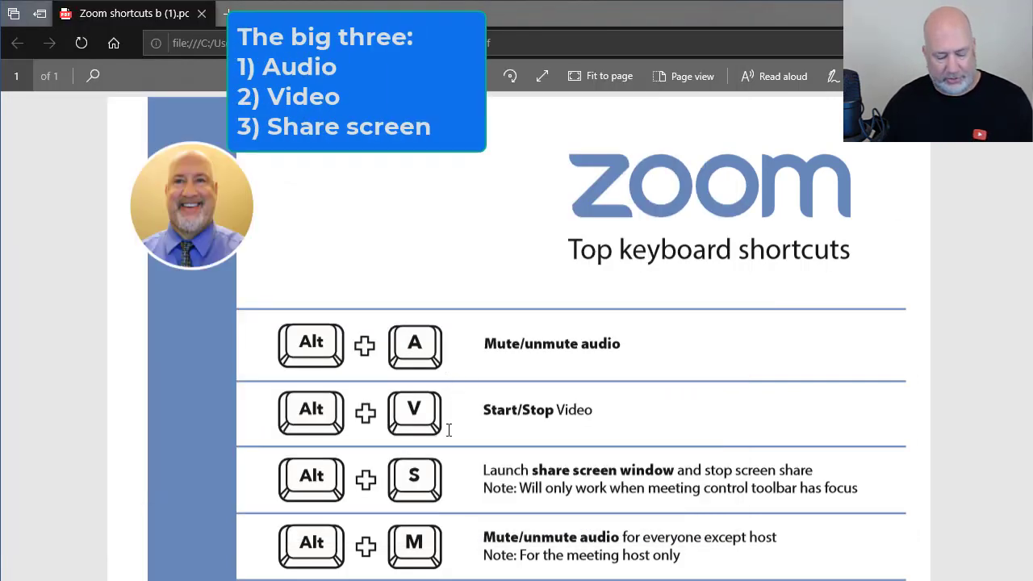
pyautogui.hotkey('alt', 'Tab')
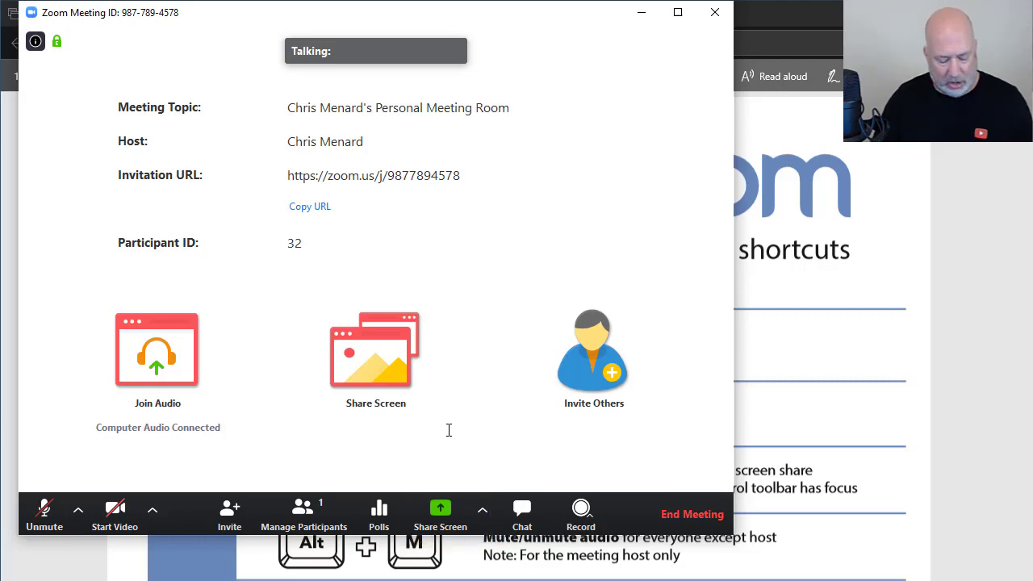
pyautogui.hotkey('alt', 's')
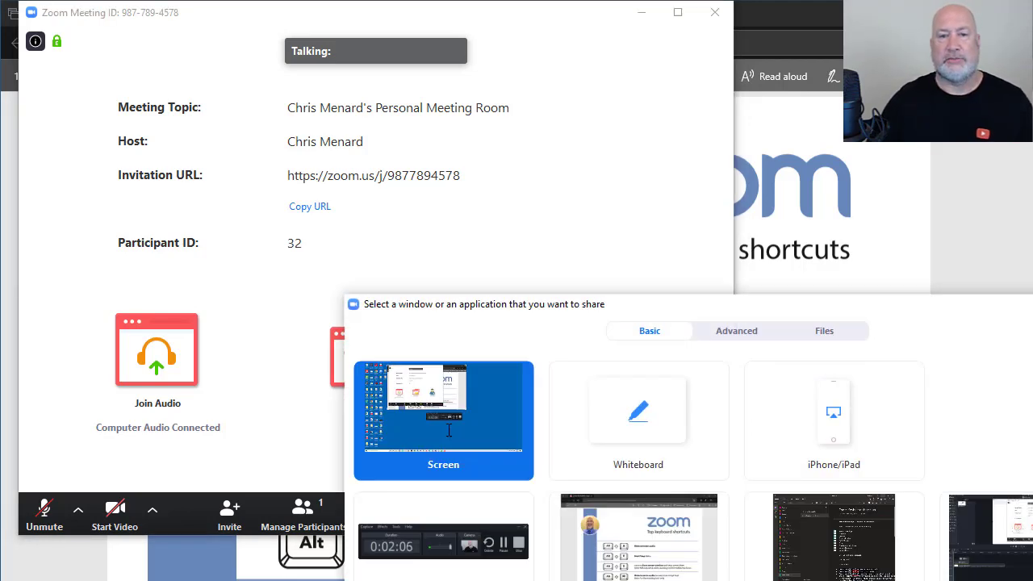
pyautogui.moveTo(686, 307); pyautogui.dragTo(455, 31)
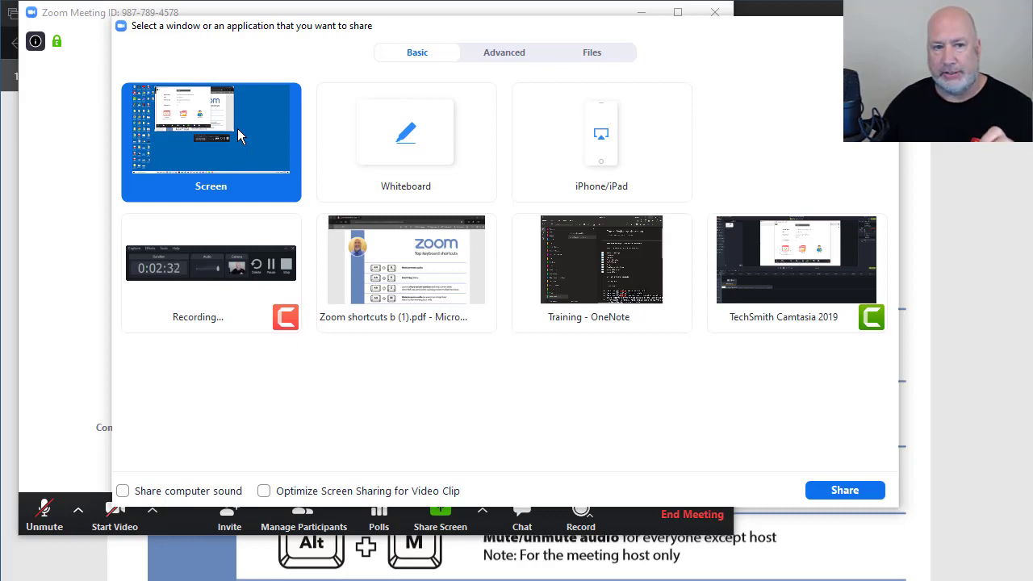
pyautogui.click(413, 278)
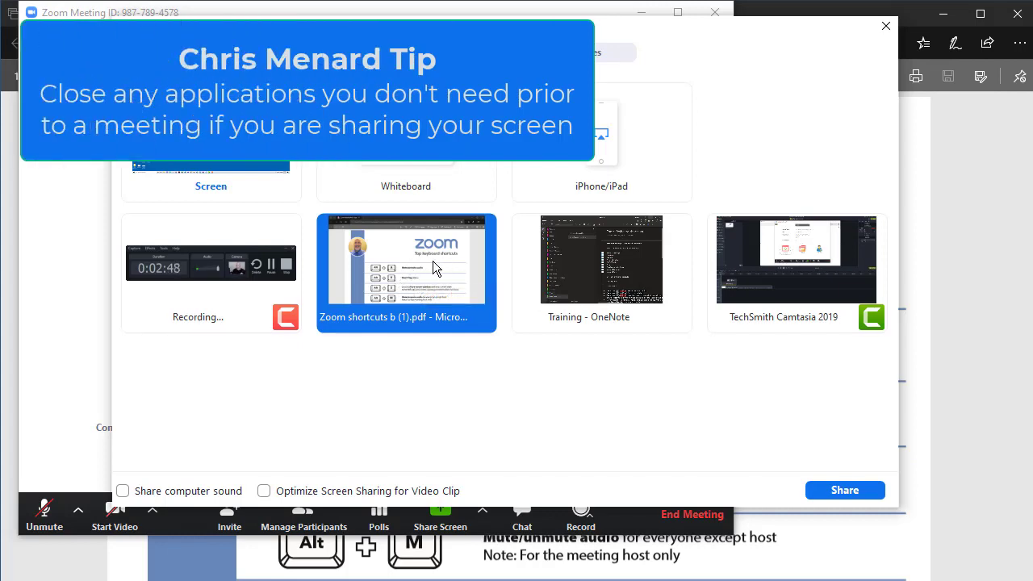
pyautogui.click(857, 489)
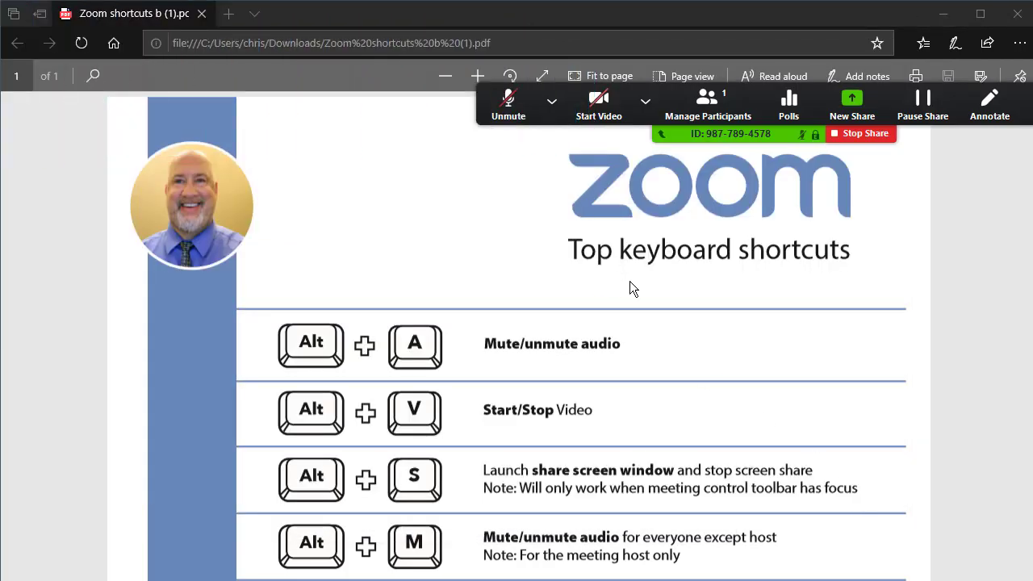
# Step: Look through the shared shortcuts PDF to its end and back, and stop the screen share
pyautogui.scroll(-8, 630, 289)
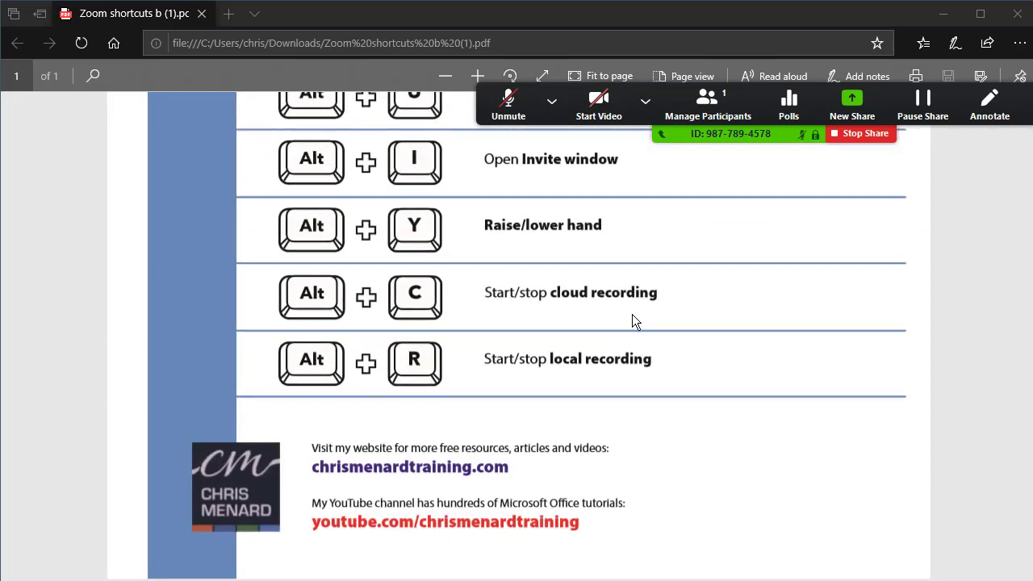
pyautogui.scroll(8, 632, 322)
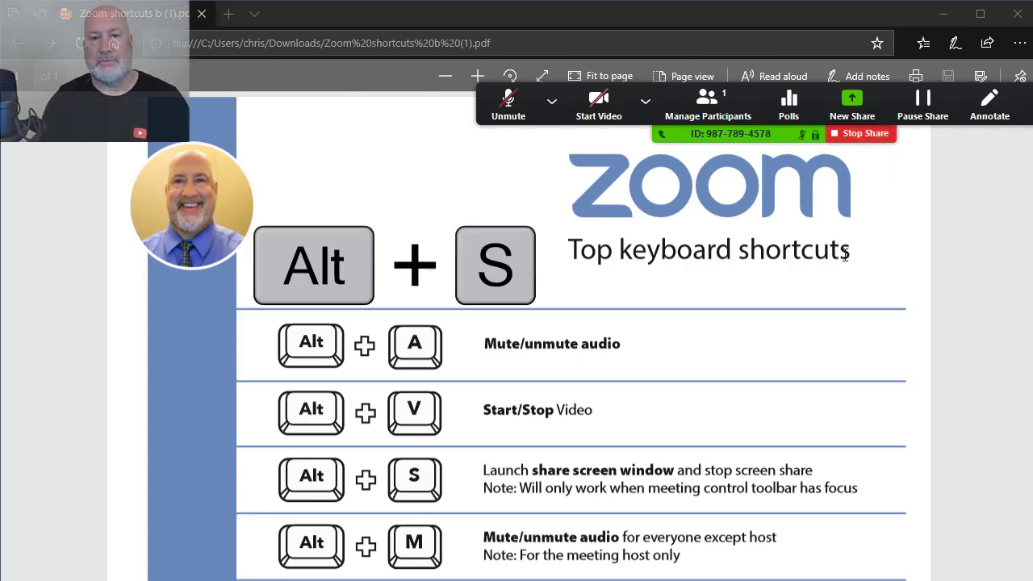
pyautogui.hotkey('alt', 's')
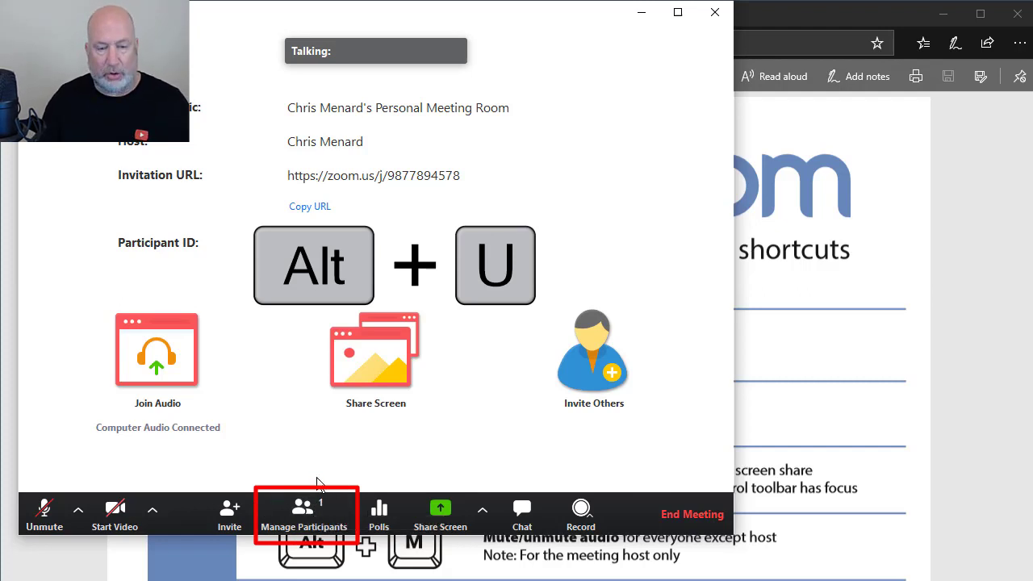
# Step: Display, hide and redisplay the meeting's participants list, and mute everyone except the host
pyautogui.hotkey('alt', 'u')
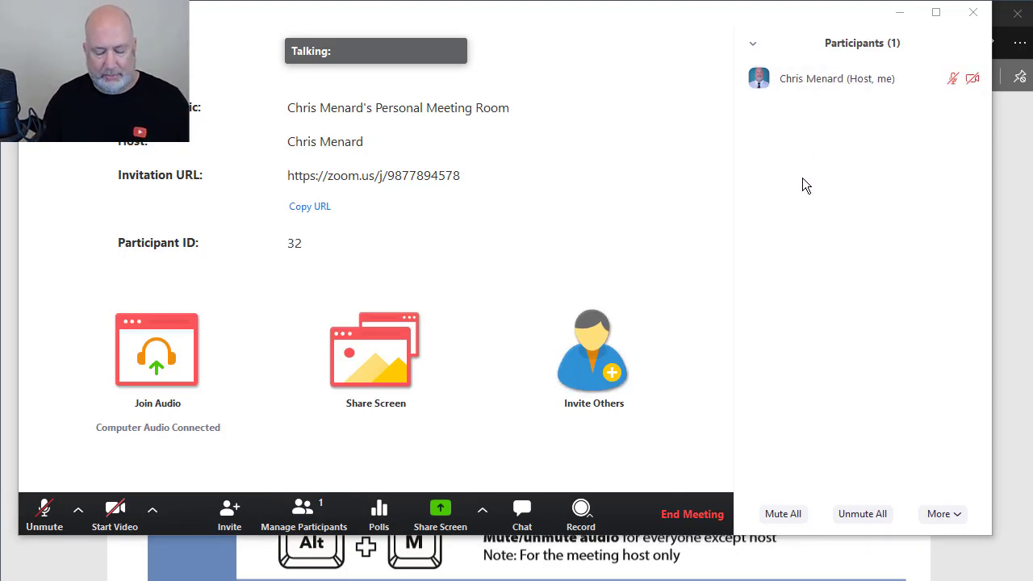
pyautogui.hotkey('alt', 'u')
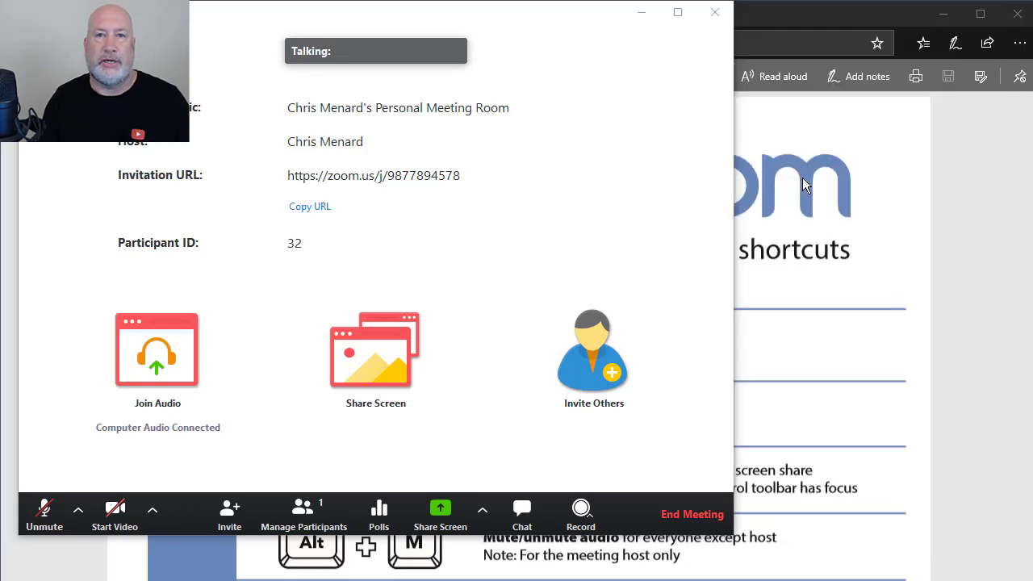
pyautogui.hotkey('alt', 'u')
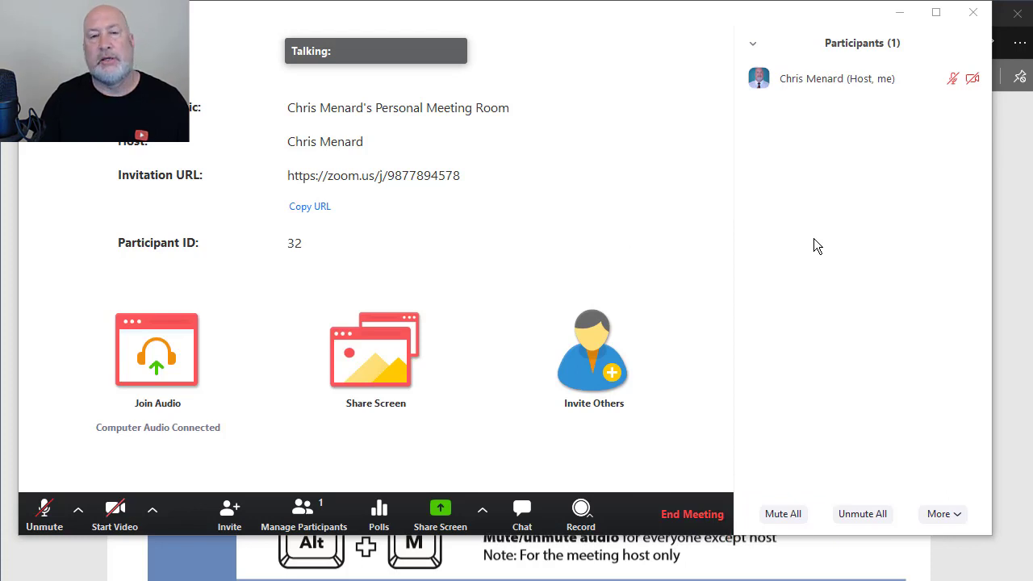
pyautogui.hotkey('alt', 'm')
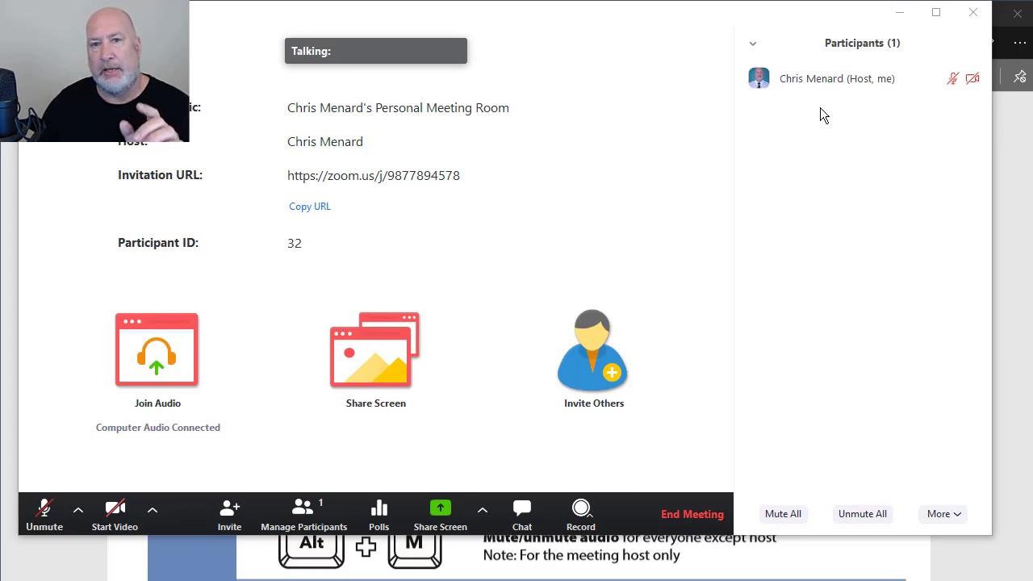
# Step: Pop out the participants list into its own window, shrink it, and place it beside the meeting window
pyautogui.moveTo(769, 81)
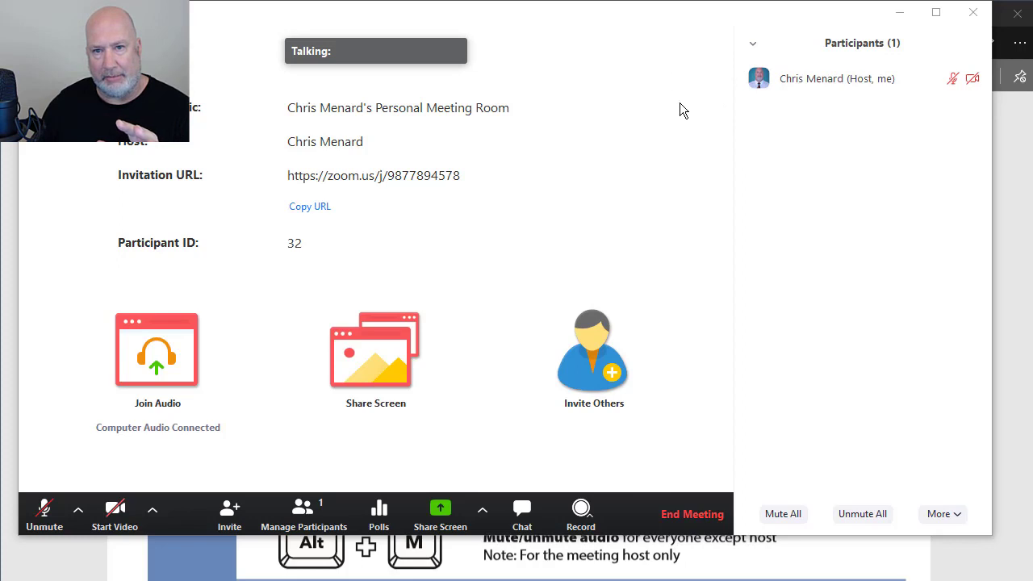
pyautogui.click(754, 44)
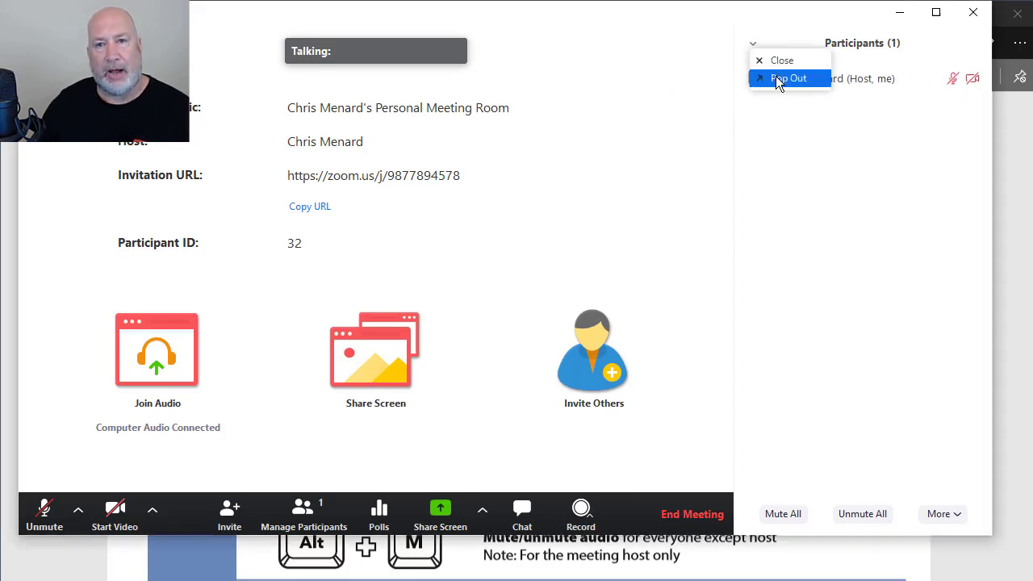
pyautogui.click(776, 79)
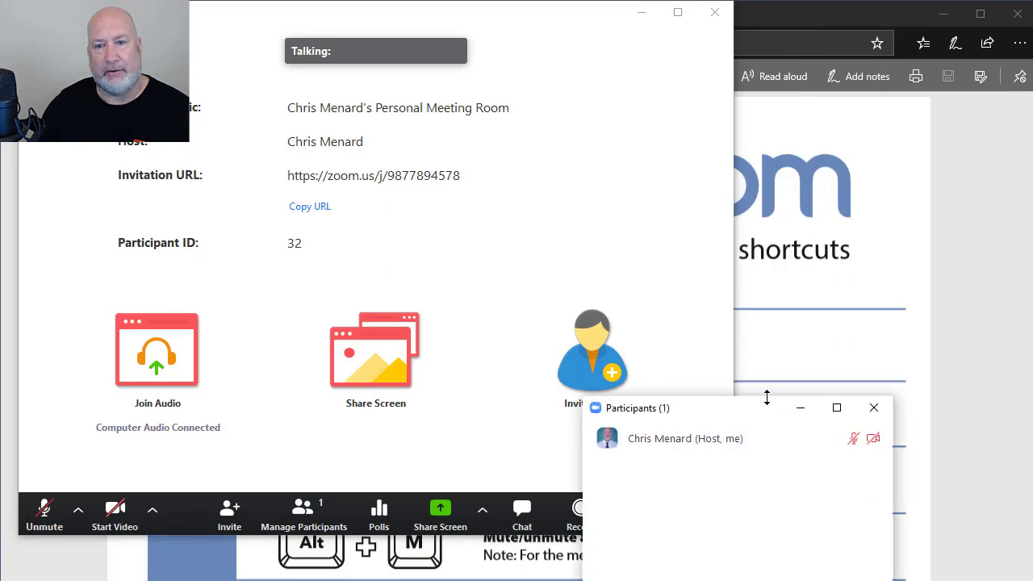
pyautogui.moveTo(764, 401); pyautogui.dragTo(883, 53)
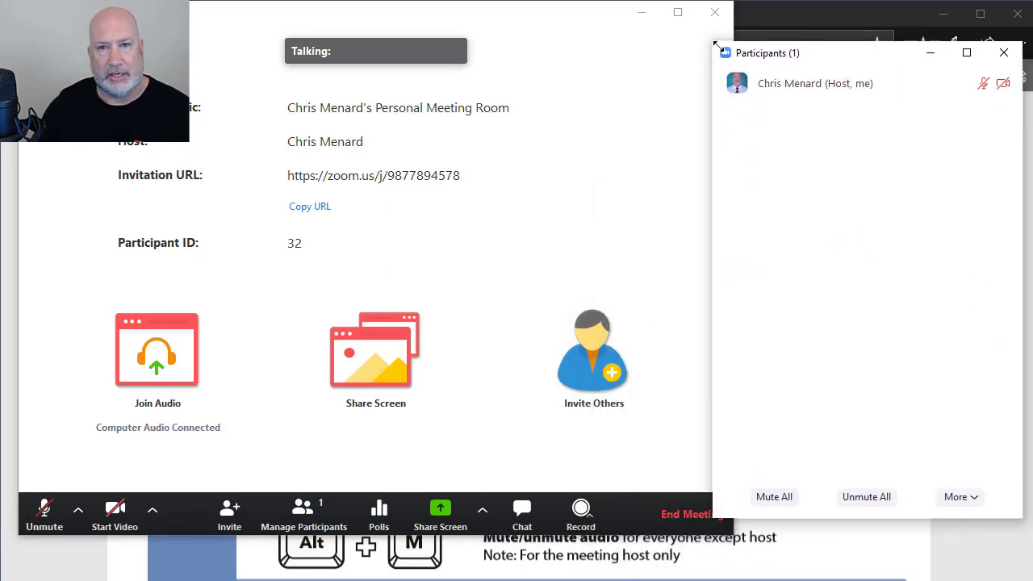
pyautogui.moveTo(714, 44); pyautogui.dragTo(758, 133)
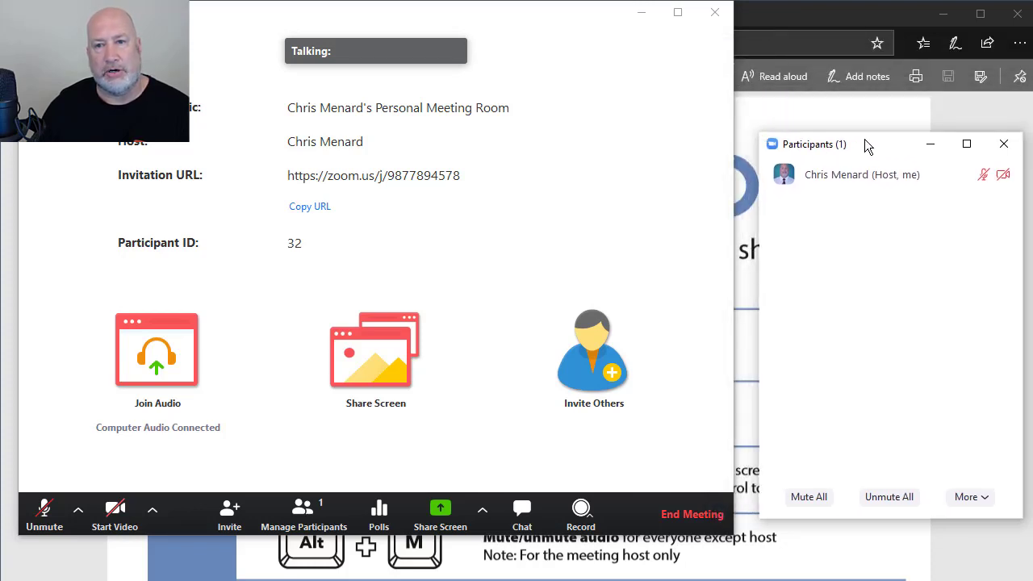
pyautogui.moveTo(865, 146); pyautogui.dragTo(848, 27)
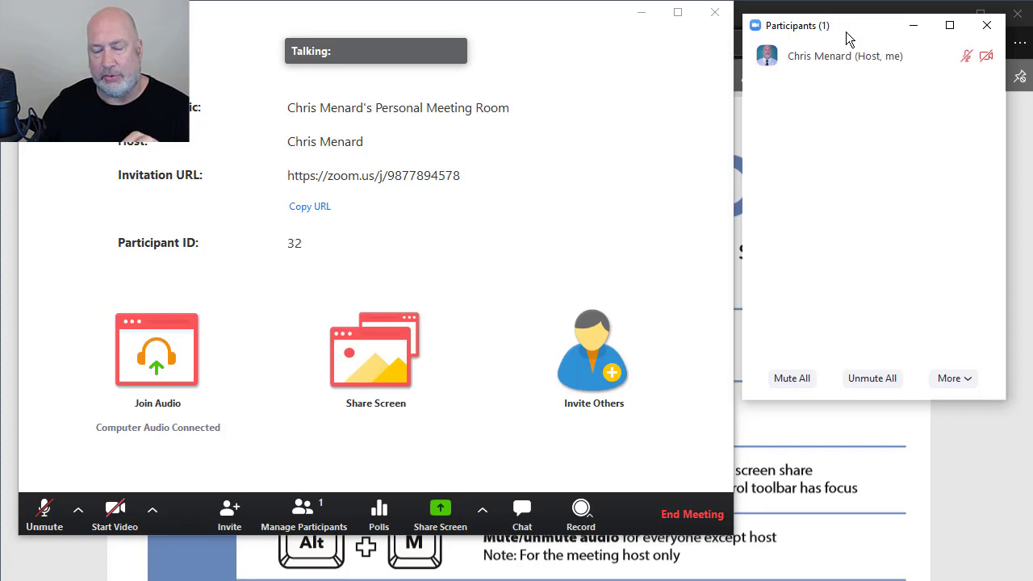
# Step: Merge the participants list back into the meeting window, and hide and redisplay it twice
pyautogui.click(965, 382)
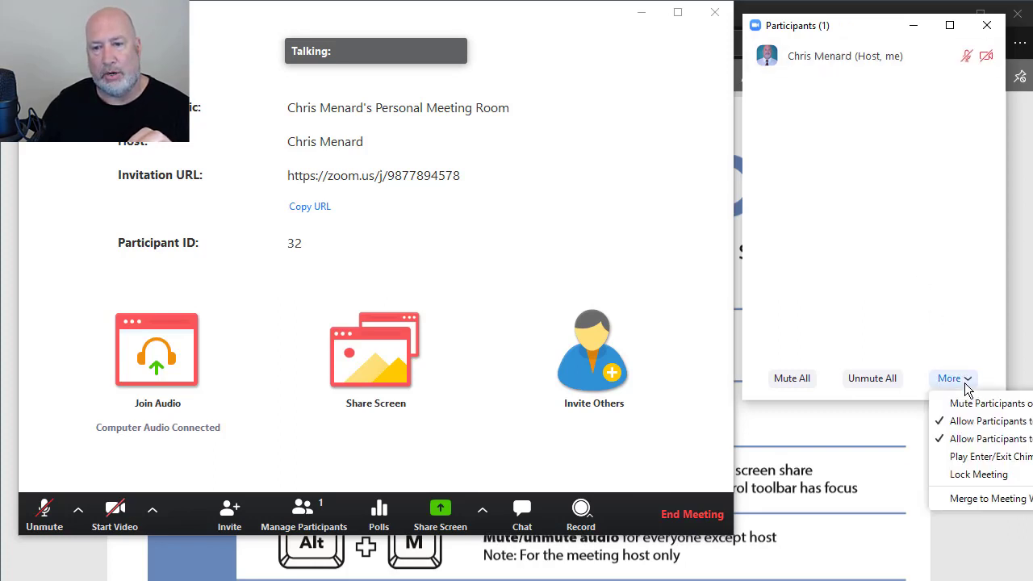
pyautogui.click(969, 499)
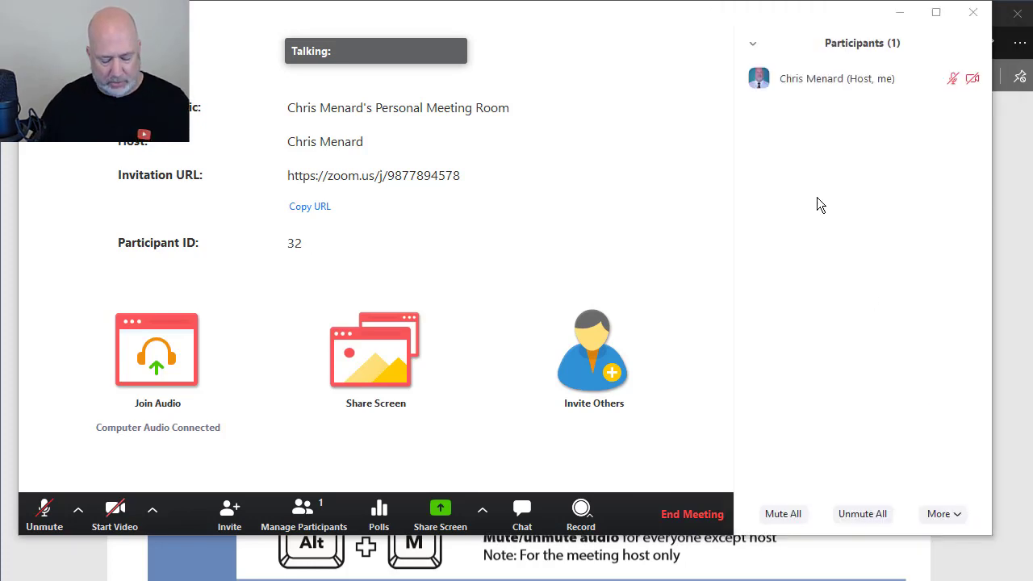
pyautogui.hotkey('alt', 'u')
pyautogui.hotkey('alt', 'u')
pyautogui.hotkey('alt', 'u')
pyautogui.hotkey('alt', 'u')
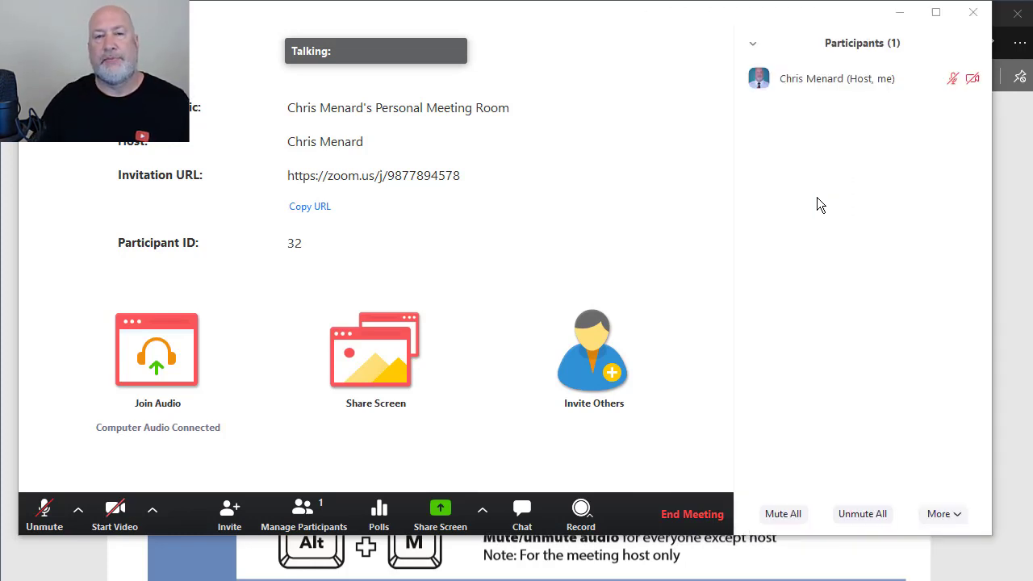
# Step: Start closing the meeting to examine the choices for ending or leaving it, and cancel
pyautogui.click(971, 20)
pyautogui.moveTo(745, 459); pyautogui.dragTo(670, 167)
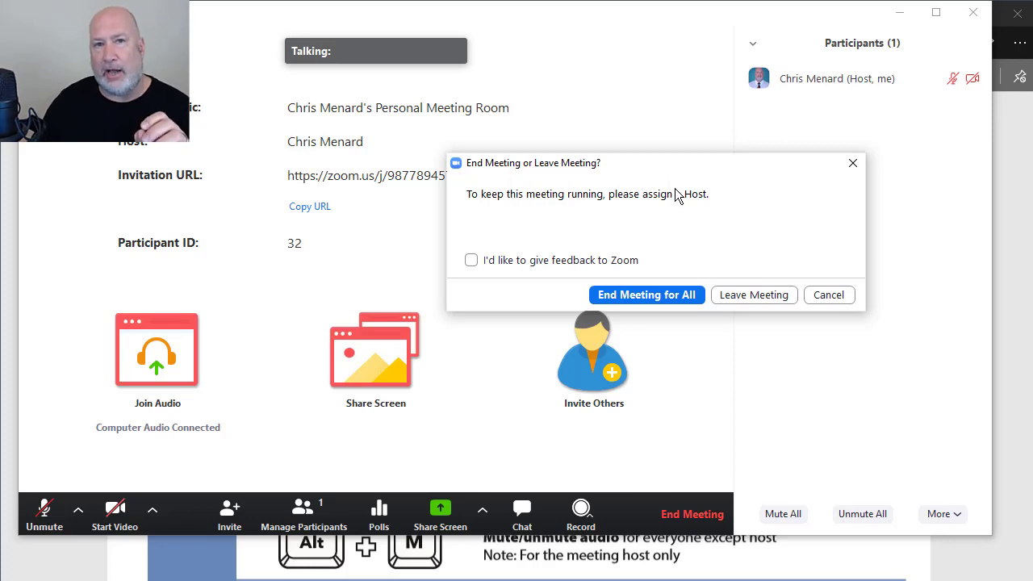
pyautogui.click(825, 295)
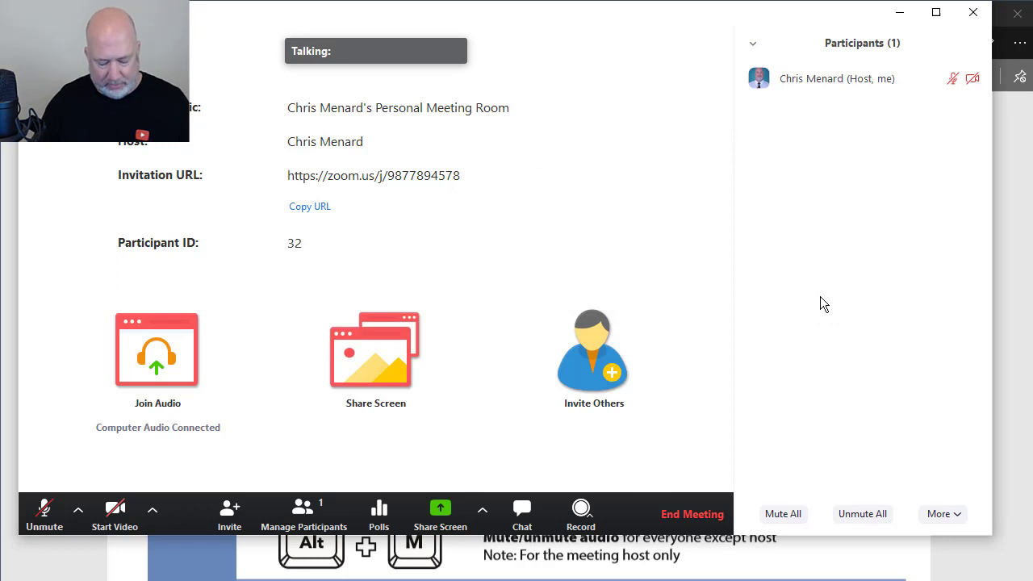
# Step: Hide the participants list, and switch to the shortcuts PDF in Microsoft Edge to look up the in-meeting chat shortcut
pyautogui.hotkey('alt', 'u')
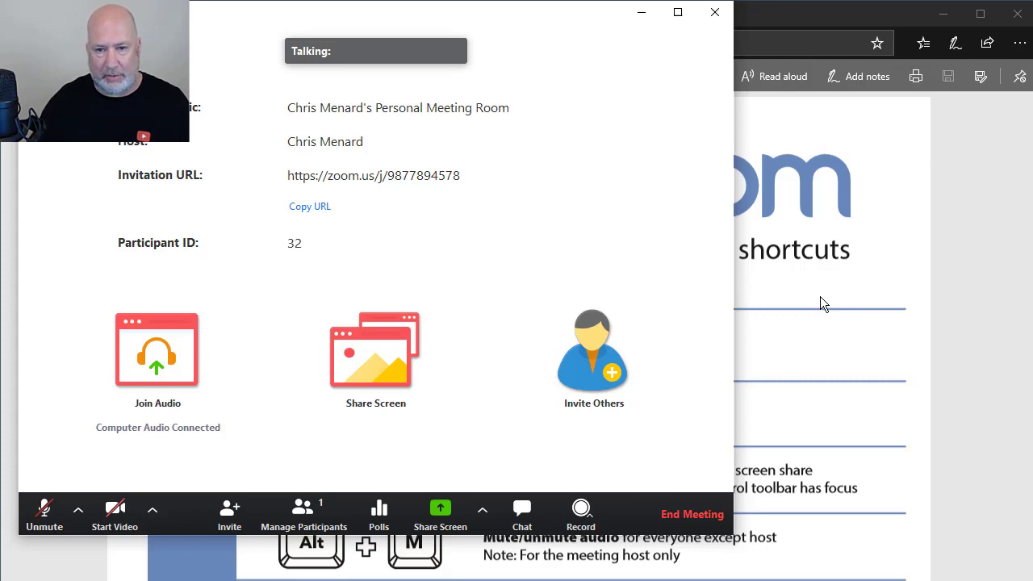
pyautogui.click(820, 296)
pyautogui.scroll(-3, 820, 297)
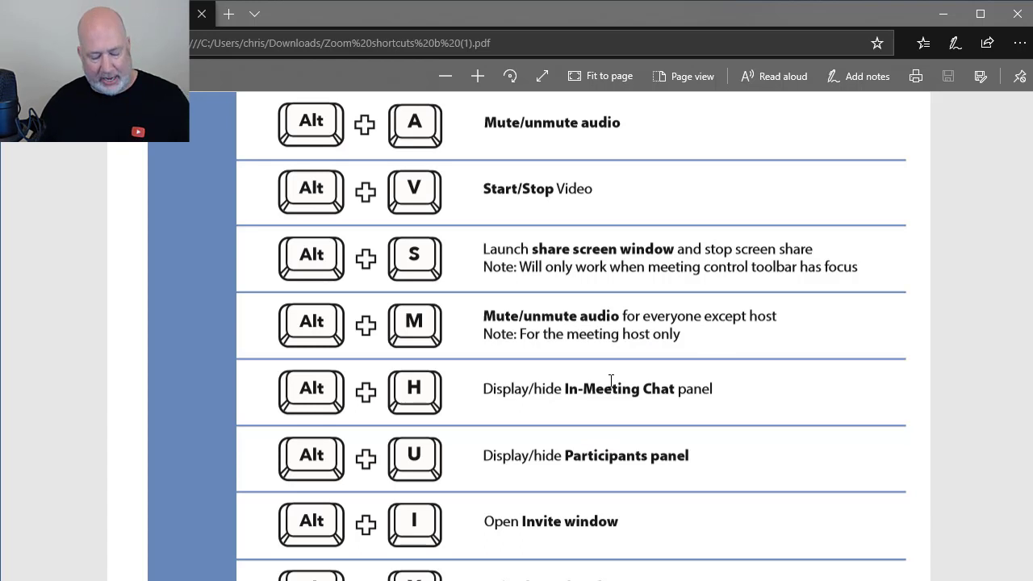
# Step: Switch back to the Zoom meeting, display and hide the chat panel repeatedly, and leave it displayed together with the participants list
pyautogui.hotkey('alt', 'Tab')
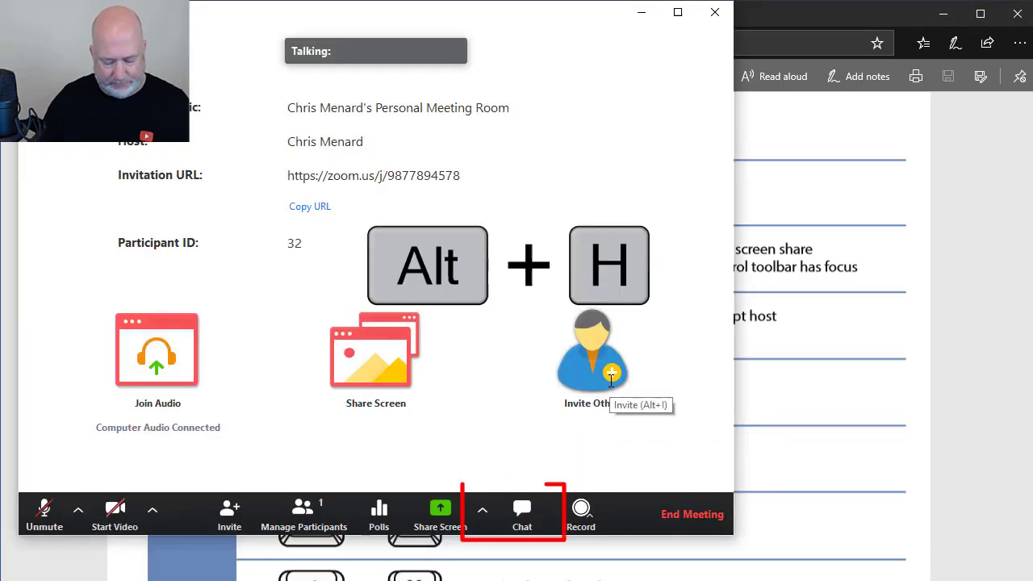
pyautogui.hotkey('alt', 'h')
pyautogui.hotkey('alt', 'h')
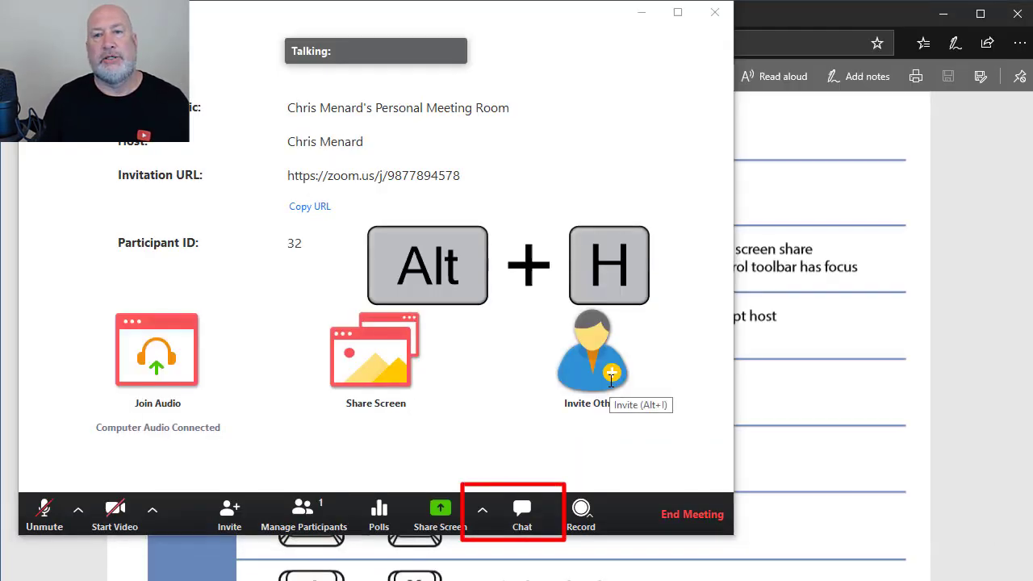
pyautogui.hotkey('alt', 'h')
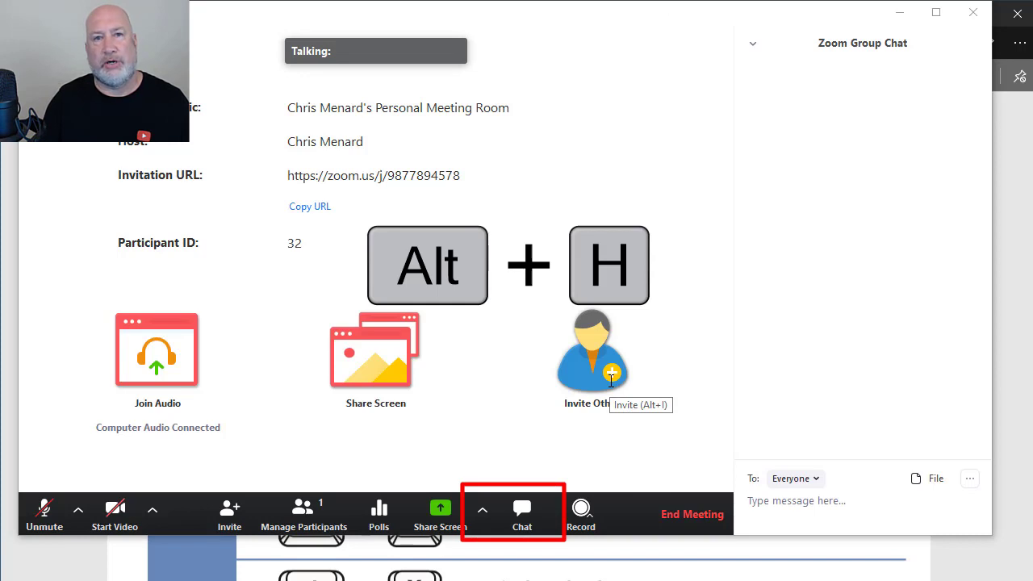
pyautogui.hotkey('alt', 'h')
pyautogui.hotkey('alt', 'h')
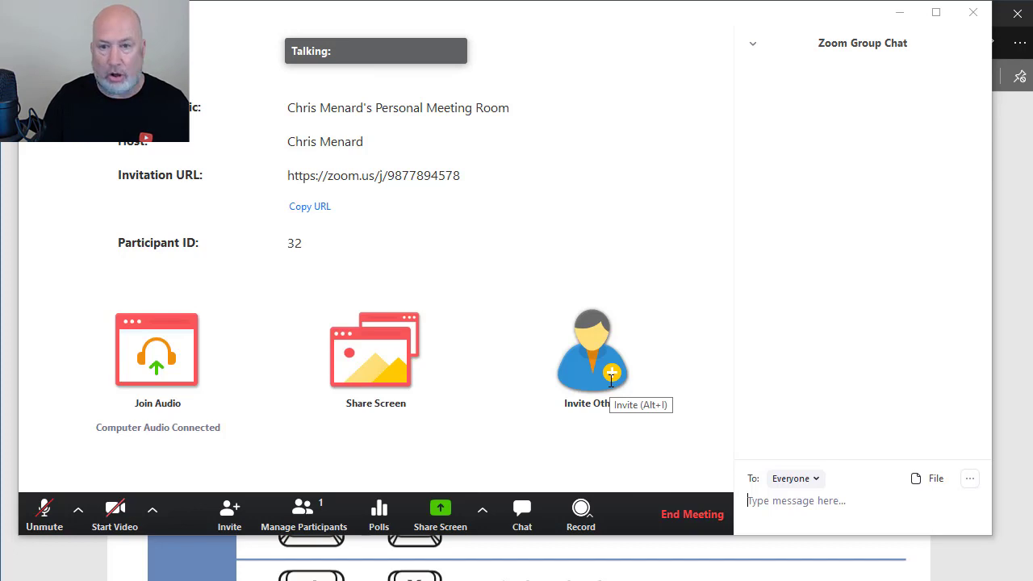
pyautogui.hotkey('alt', 'u')
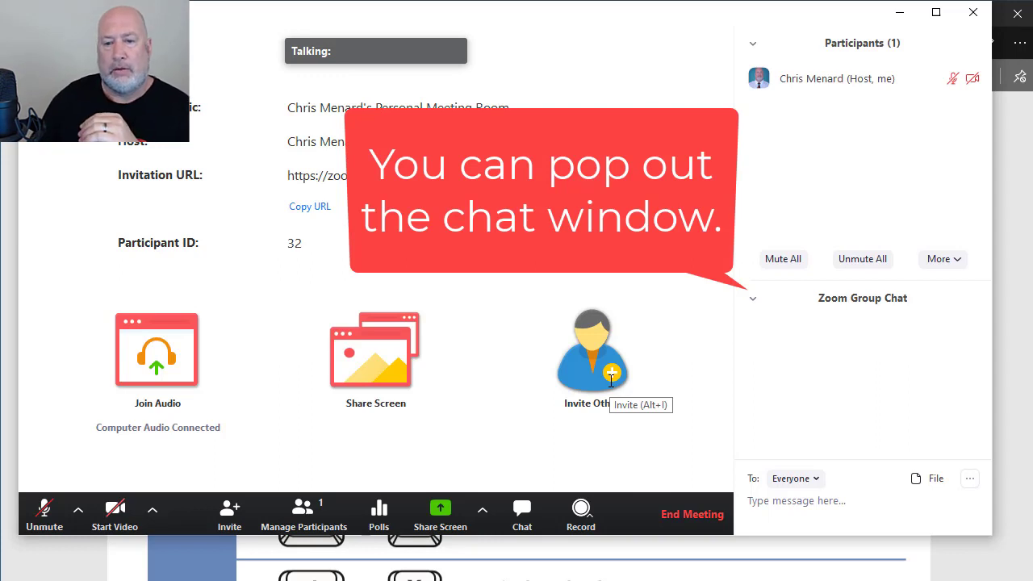
# Step: Check the chat's recipient choices, and send the message "Hello. Good morning." to Everyone
pyautogui.click(816, 481)
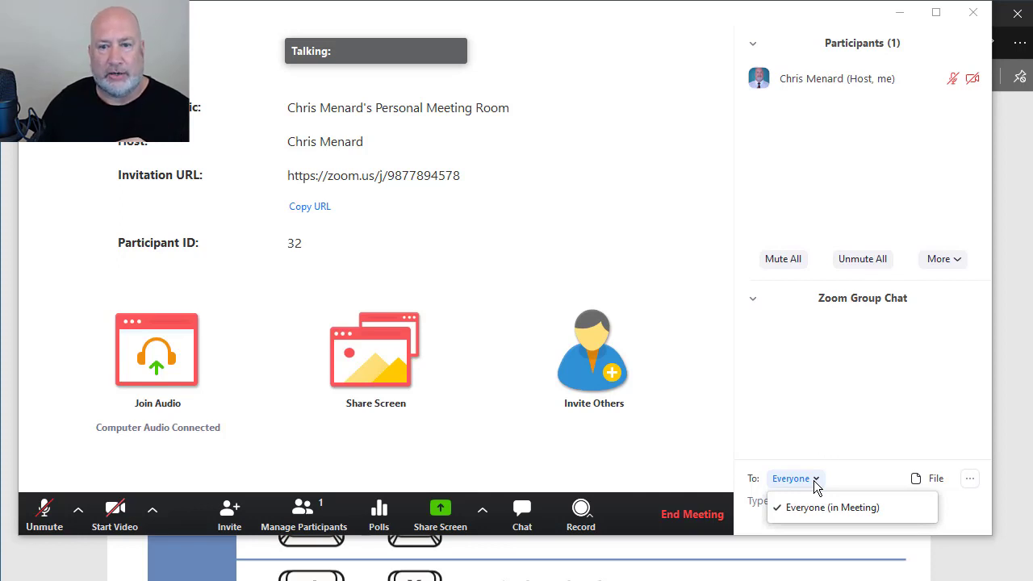
pyautogui.click(764, 515)
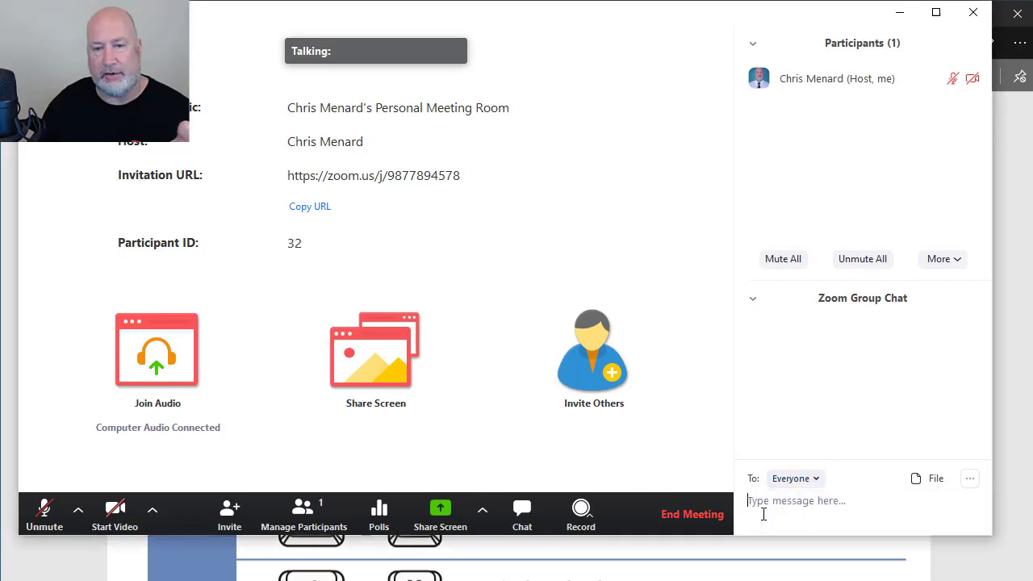
pyautogui.write('Hell')
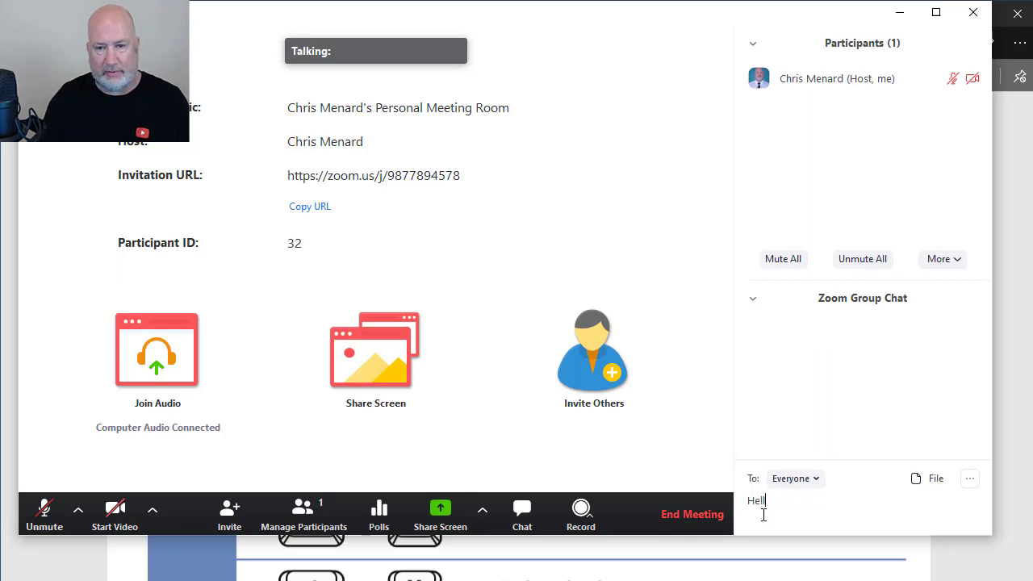
pyautogui.write('o. Good morn')
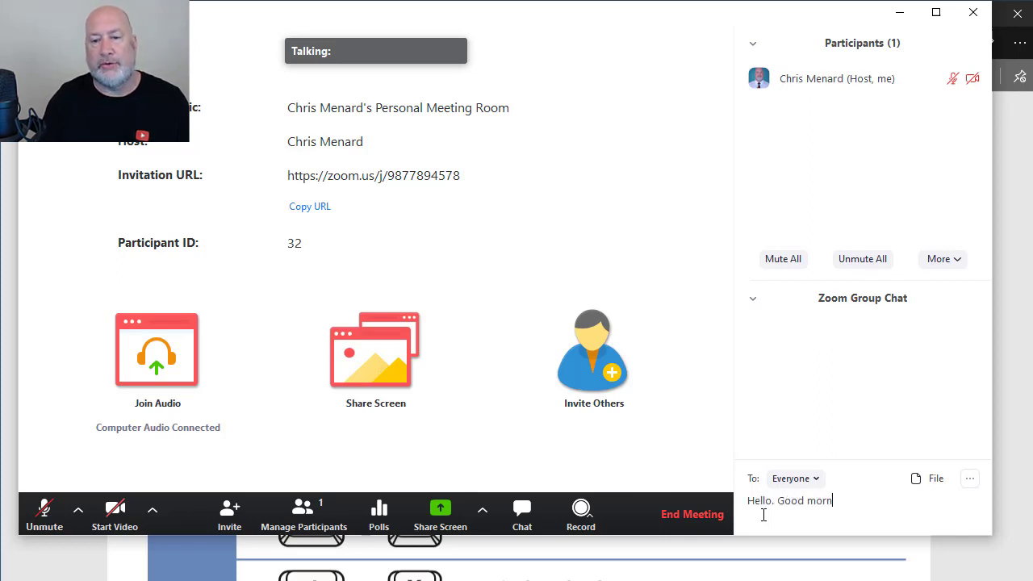
pyautogui.write('ing.')
pyautogui.press('Return')
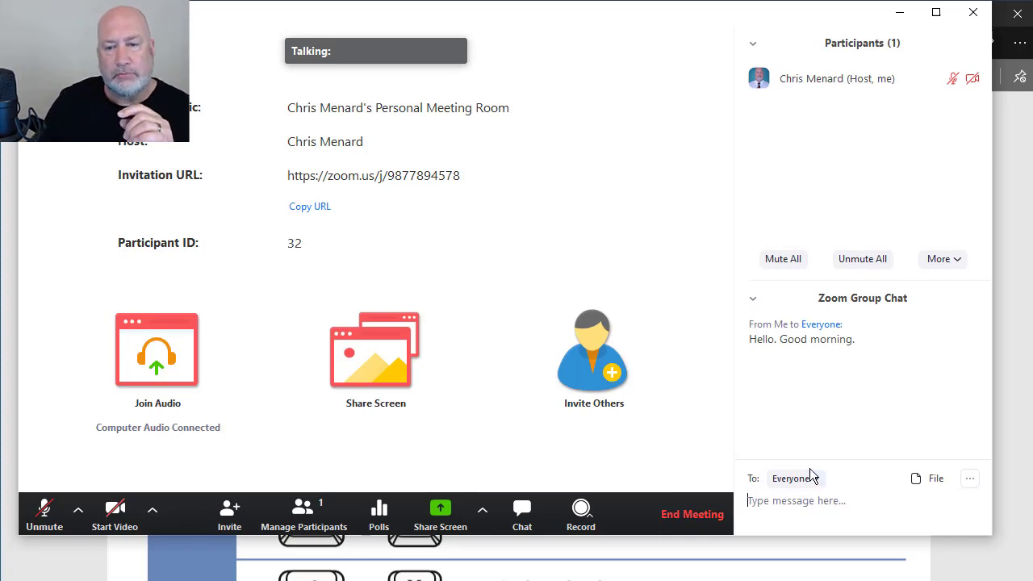
# Step: Look up the invite shortcut in the PDF, open the meeting's invitation window in Zoom to examine it, and close it
pyautogui.click(815, 557)
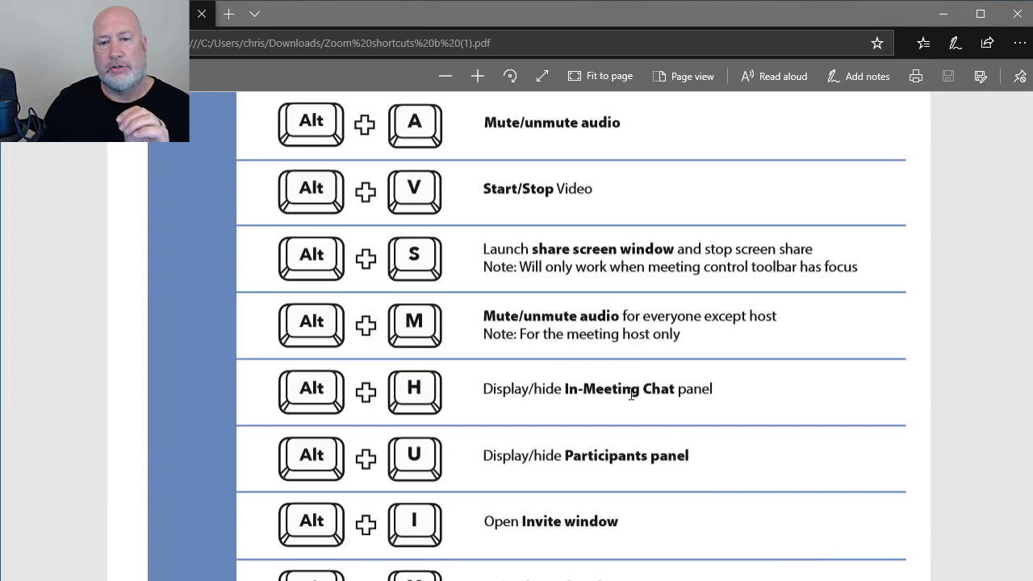
pyautogui.scroll(-3, 635, 448)
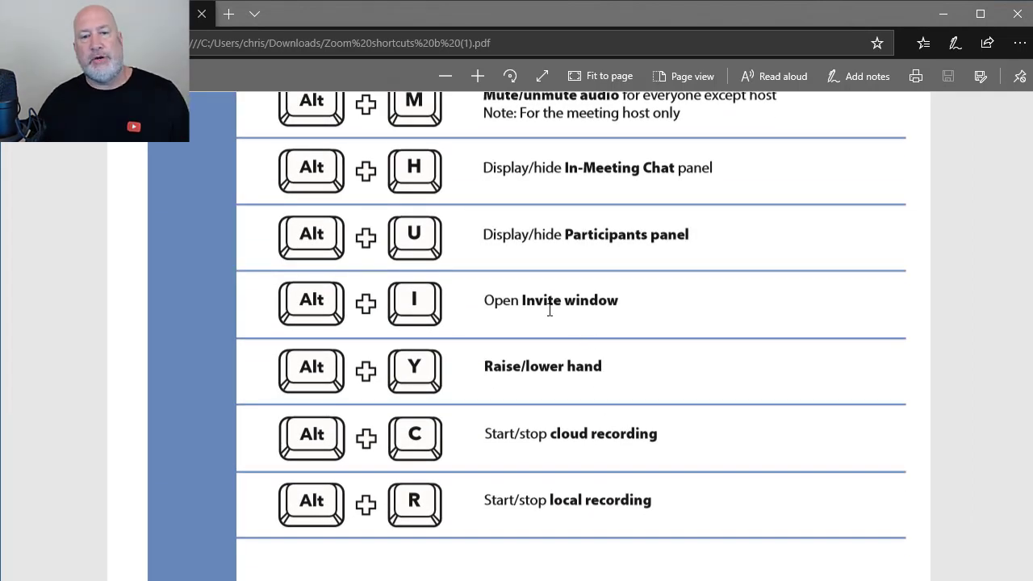
pyautogui.hotkey('alt', 'Tab')
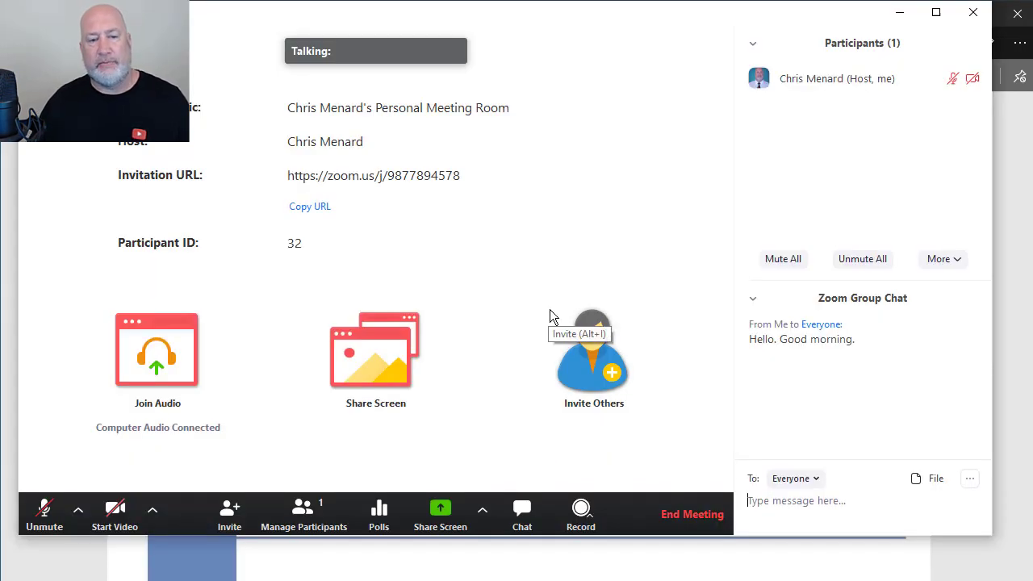
pyautogui.hotkey('alt', 'i')
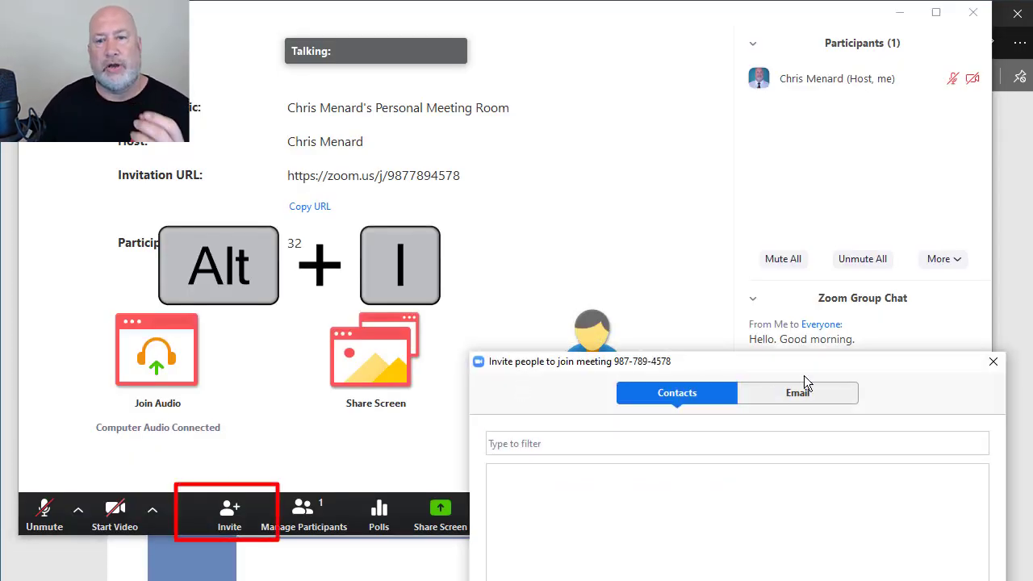
pyautogui.moveTo(806, 358); pyautogui.dragTo(577, 88)
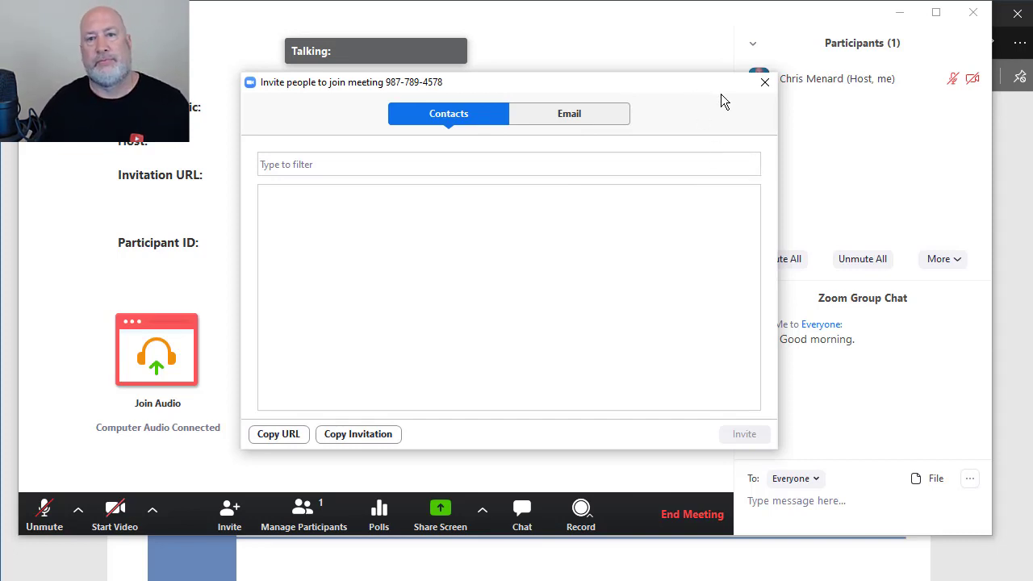
pyautogui.click(762, 85)
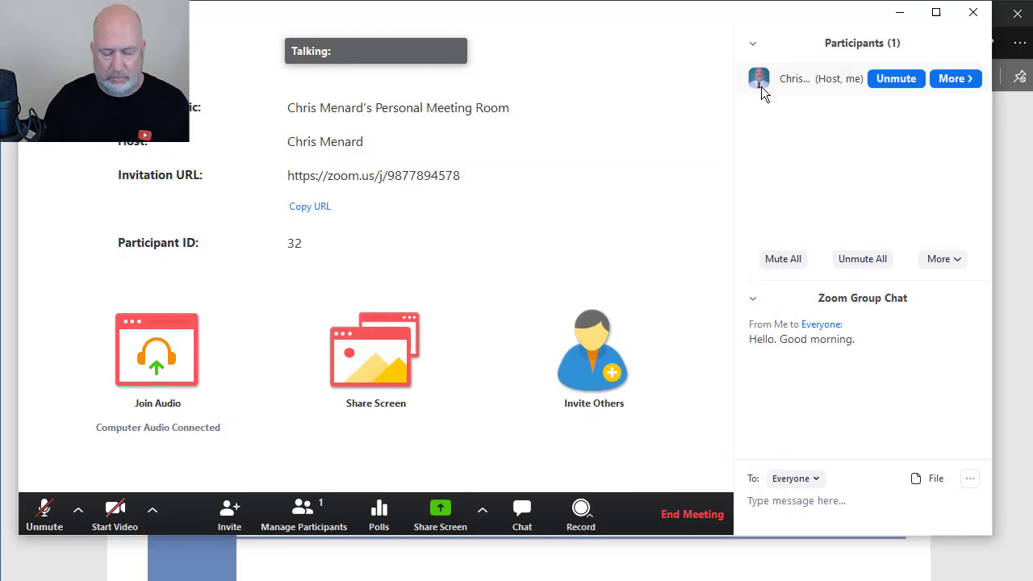
# Step: Reopen the invitation window, move it fully into view over the meeting, and close it again
pyautogui.hotkey('alt', 'i')
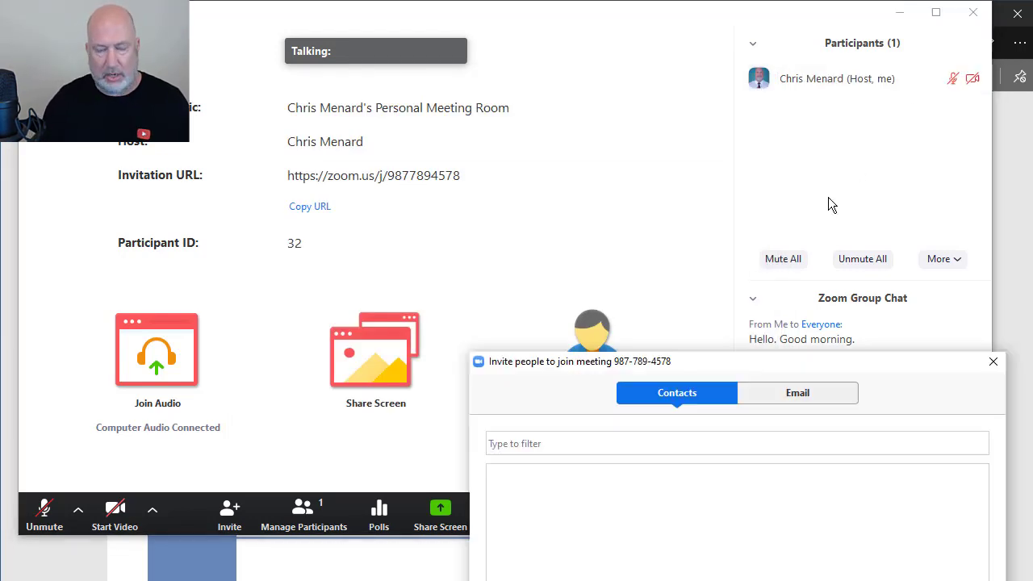
pyautogui.moveTo(832, 355); pyautogui.dragTo(719, 119)
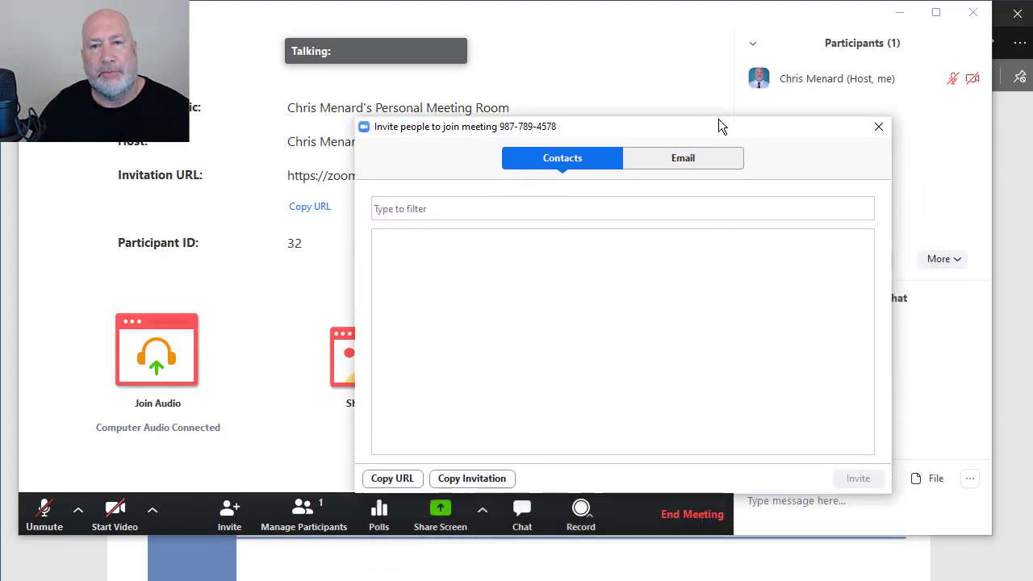
pyautogui.click(878, 129)
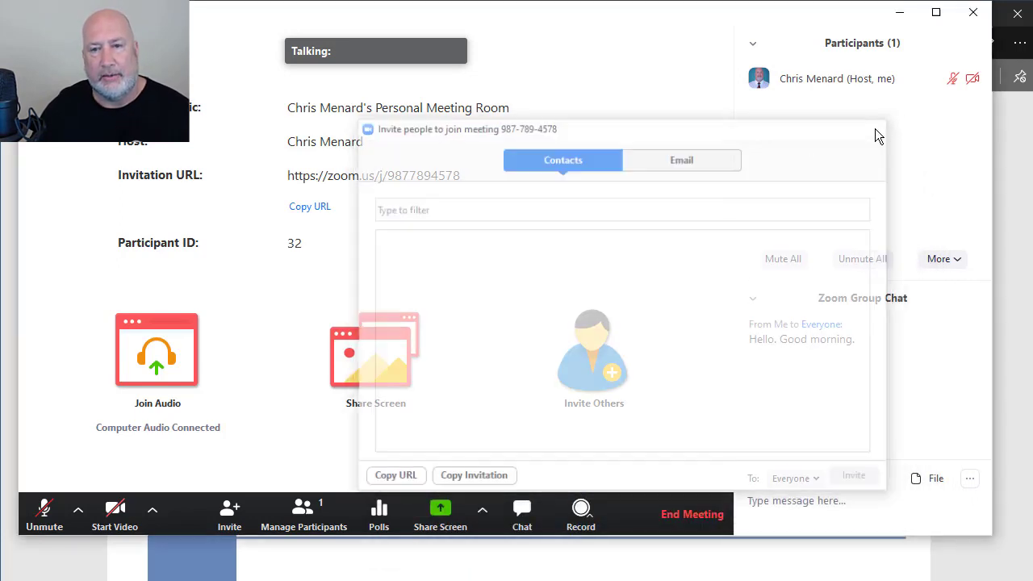
# Step: Check the raise/lower hand shortcut in the PDF, and mute all current and new participants in Zoom while allowing them to unmute themselves
pyautogui.click(1019, 324)
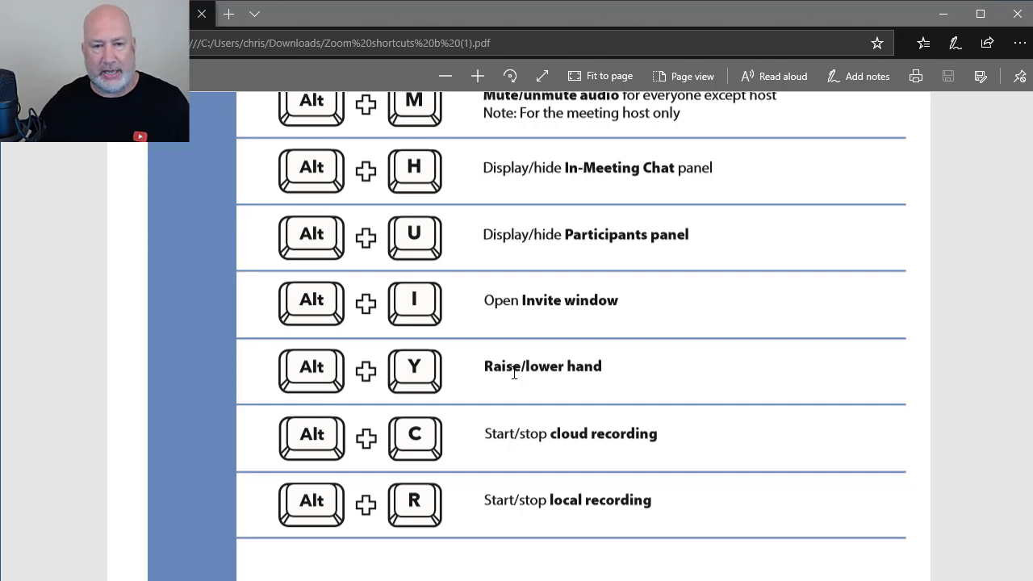
pyautogui.hotkey('alt', 'Tab')
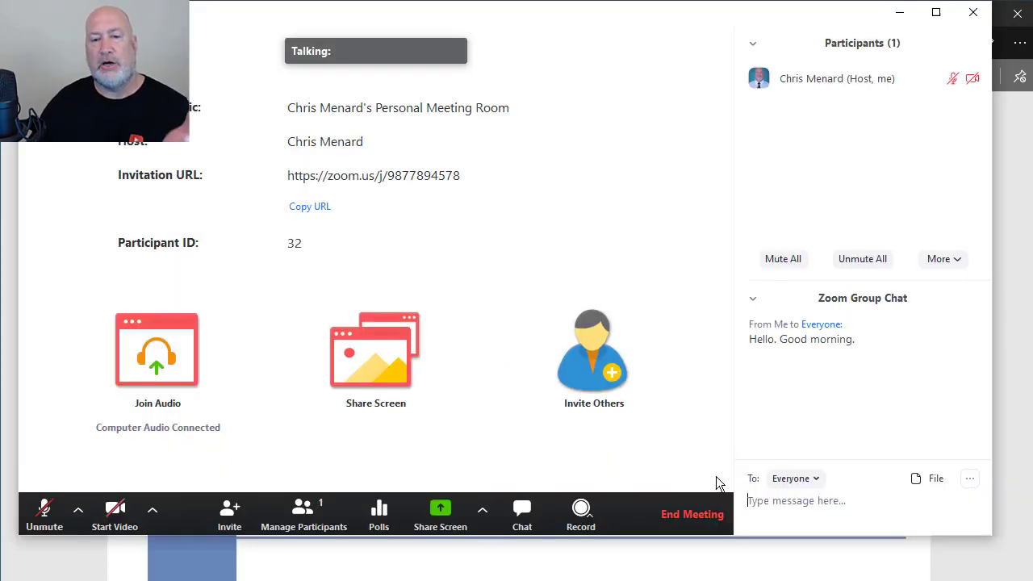
pyautogui.click(795, 261)
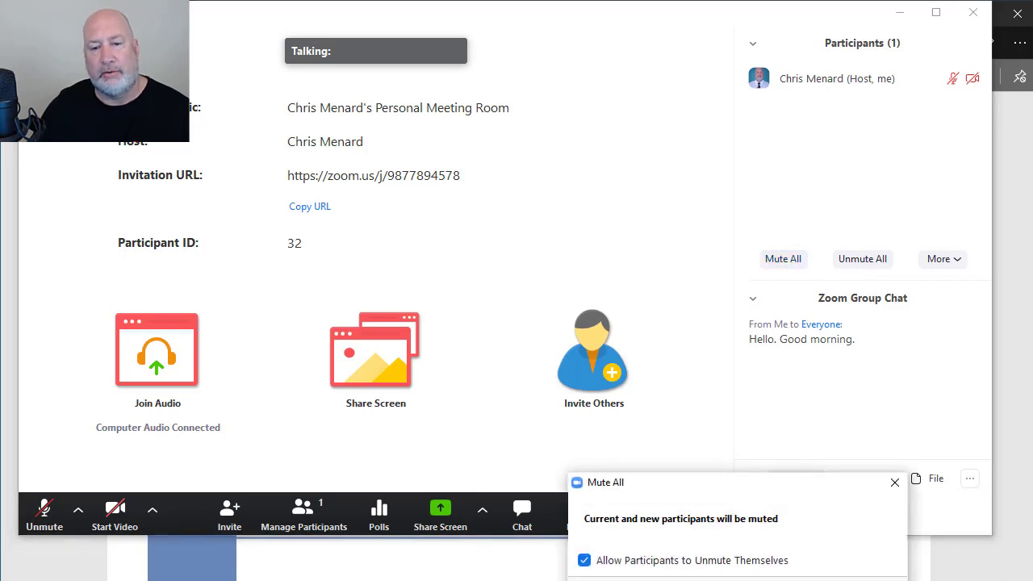
pyautogui.press('Return')
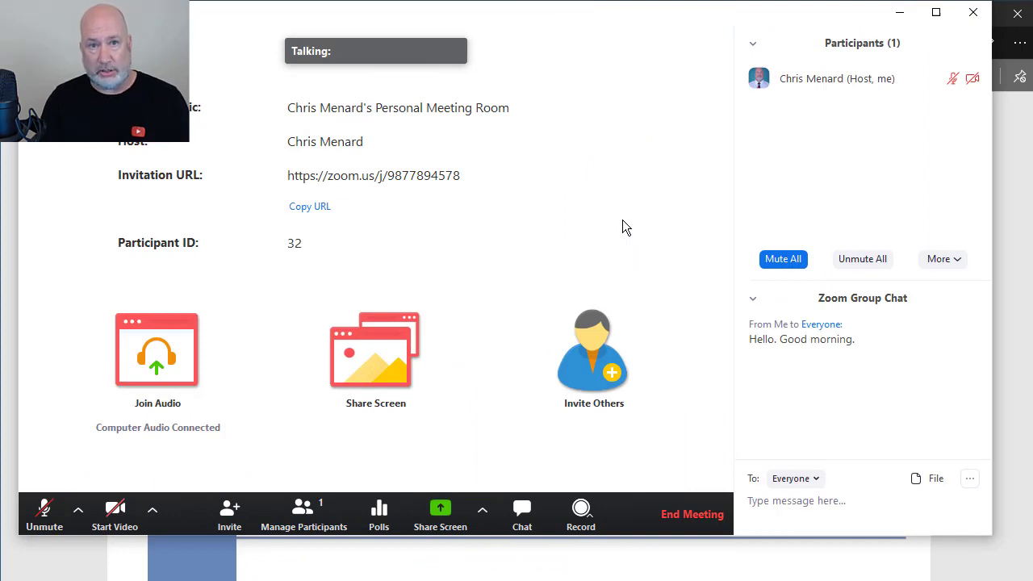
# Step: Check the recording shortcuts in the PDF, start a cloud recording of the Zoom meeting, and move the muted-audio alert out of the way
pyautogui.hotkey('alt', 'Tab')
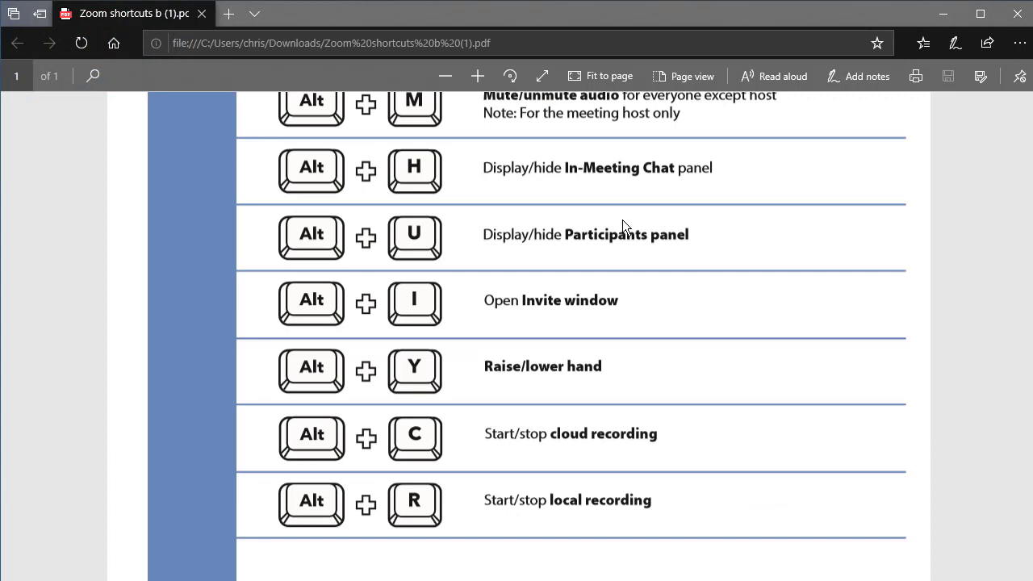
pyautogui.hotkey('alt', 'Tab')
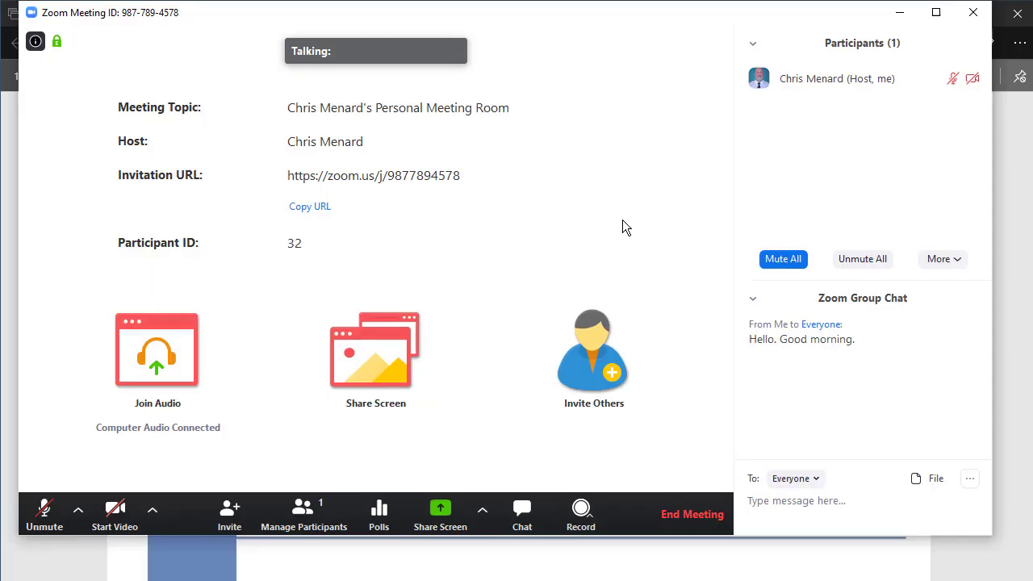
pyautogui.hotkey('alt', 'c')
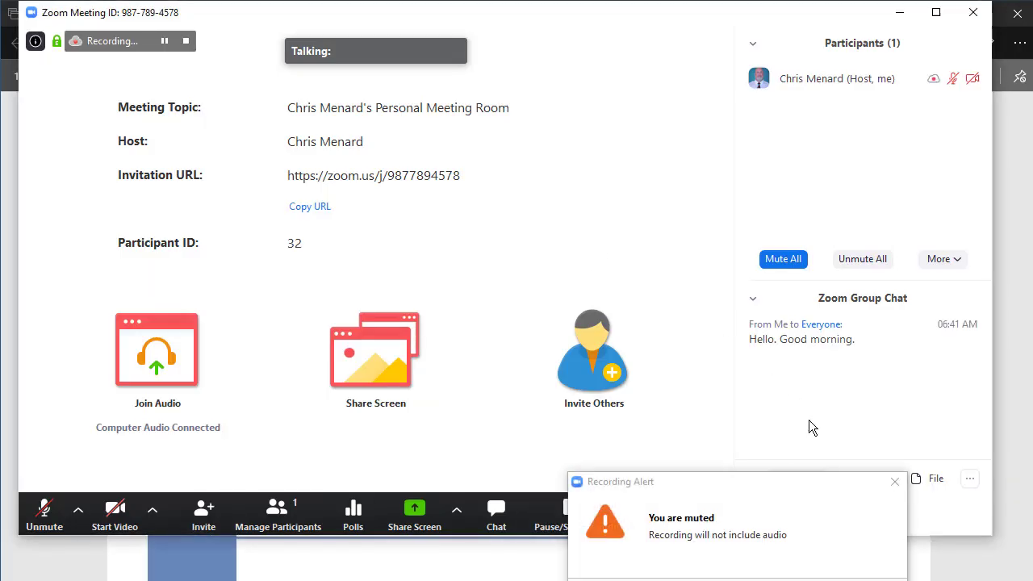
pyautogui.click(807, 501)
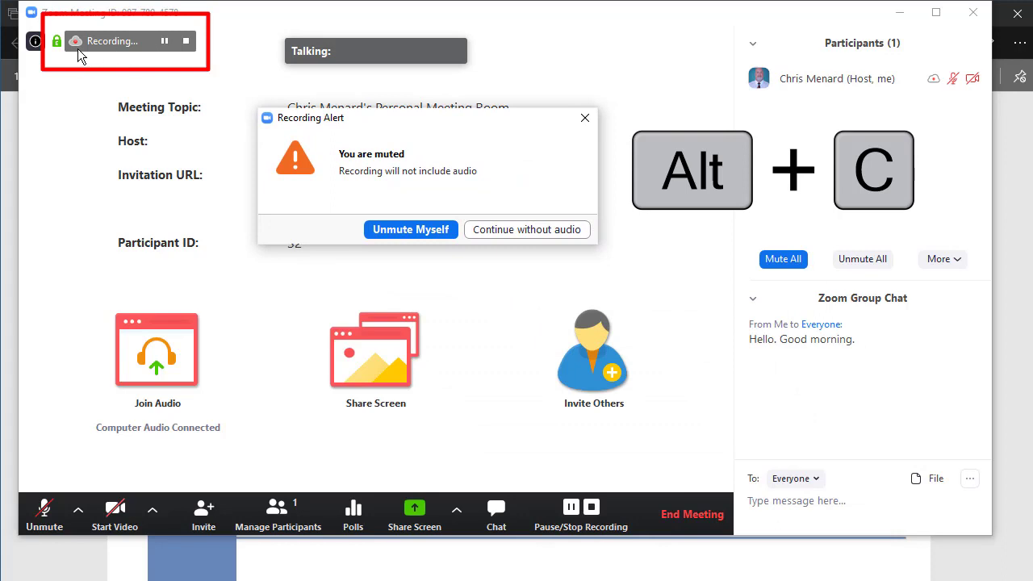
# Step: Stop the meeting's cloud recording and confirm the stop
pyautogui.click(187, 43)
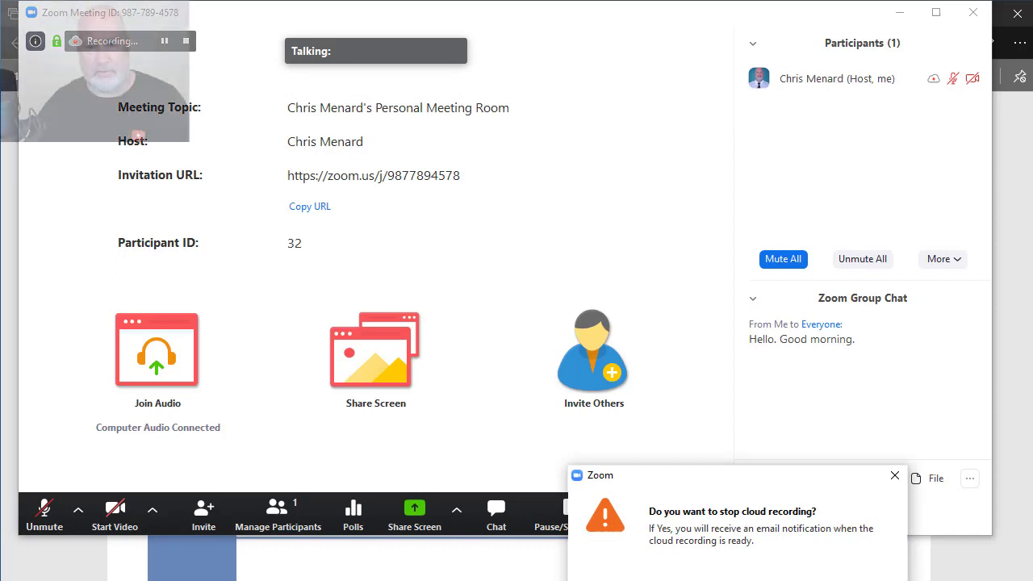
pyautogui.moveTo(744, 473); pyautogui.dragTo(590, 194)
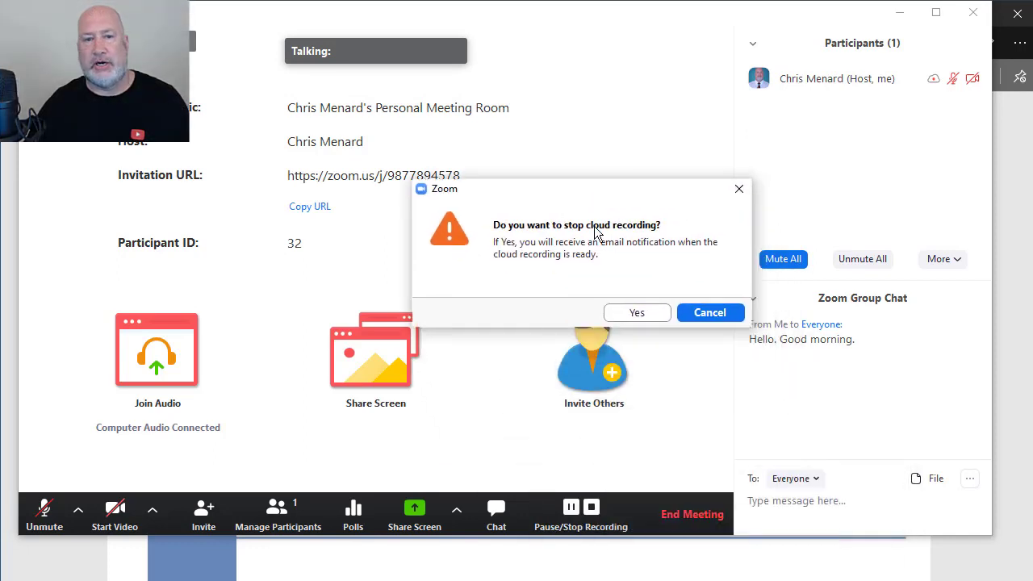
pyautogui.click(637, 314)
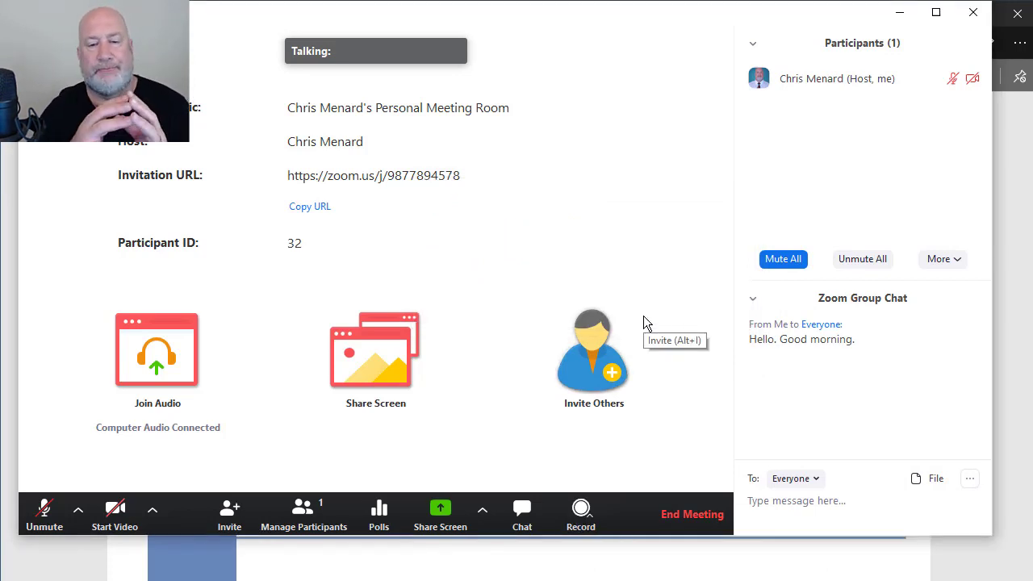
# Step: Switch to the shortcuts PDF in Microsoft Edge and review it from the title down to the website and YouTube links
pyautogui.hotkey('alt', 'Tab')
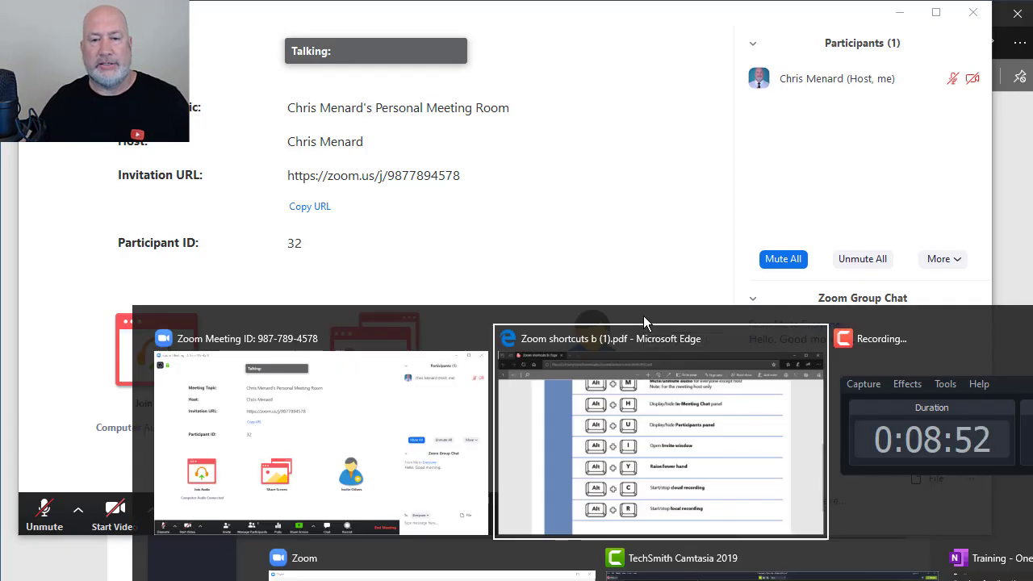
pyautogui.scroll(5, 692, 276)
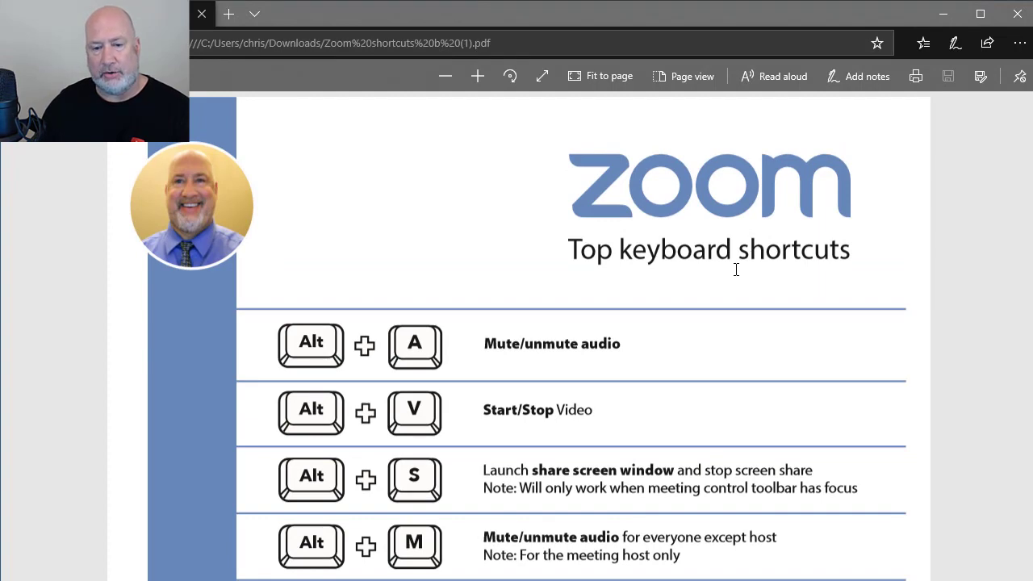
pyautogui.scroll(-7, 736, 271)
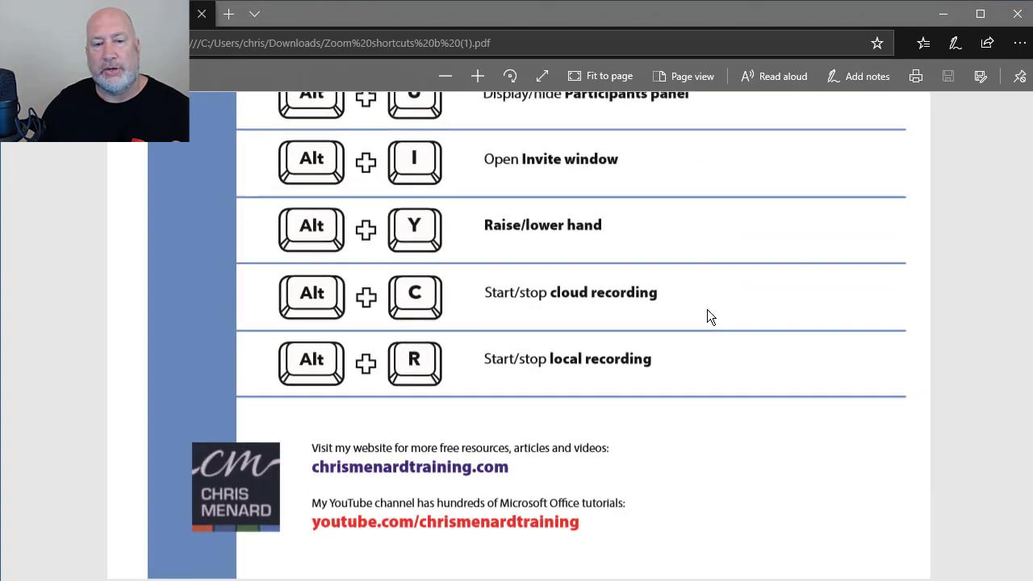
pyautogui.scroll(7, 707, 310)
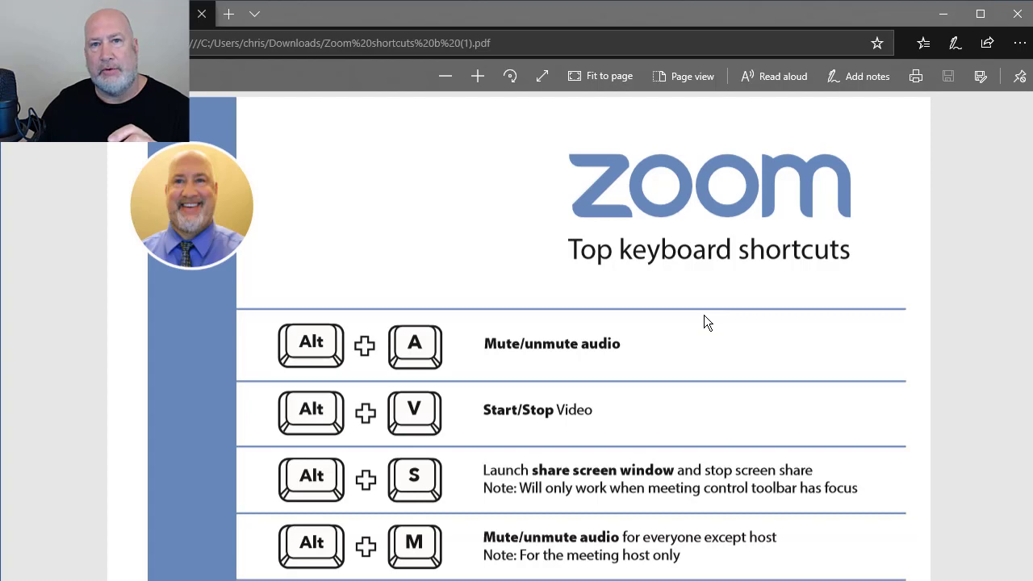
pyautogui.scroll(-7, 703, 323)
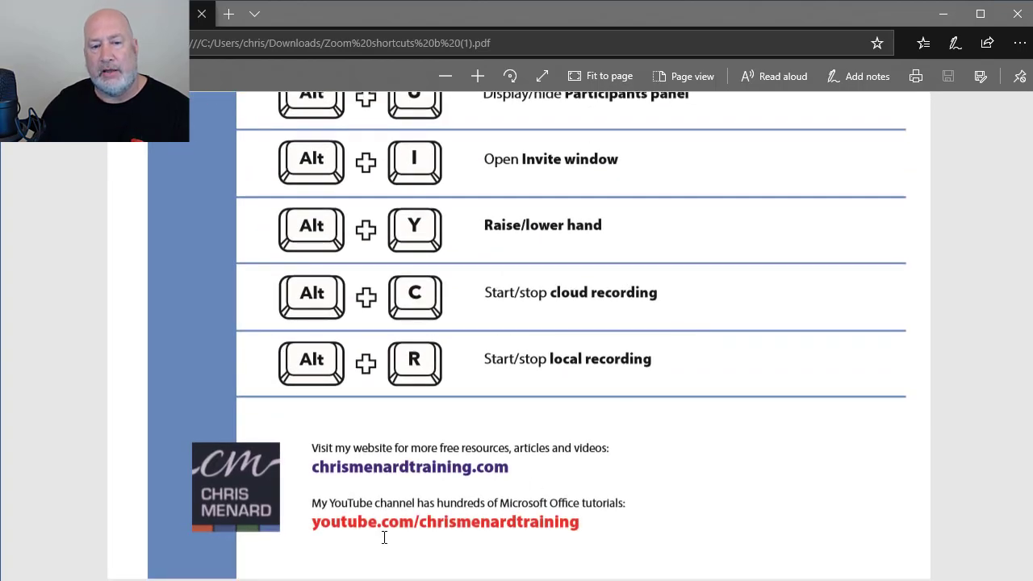